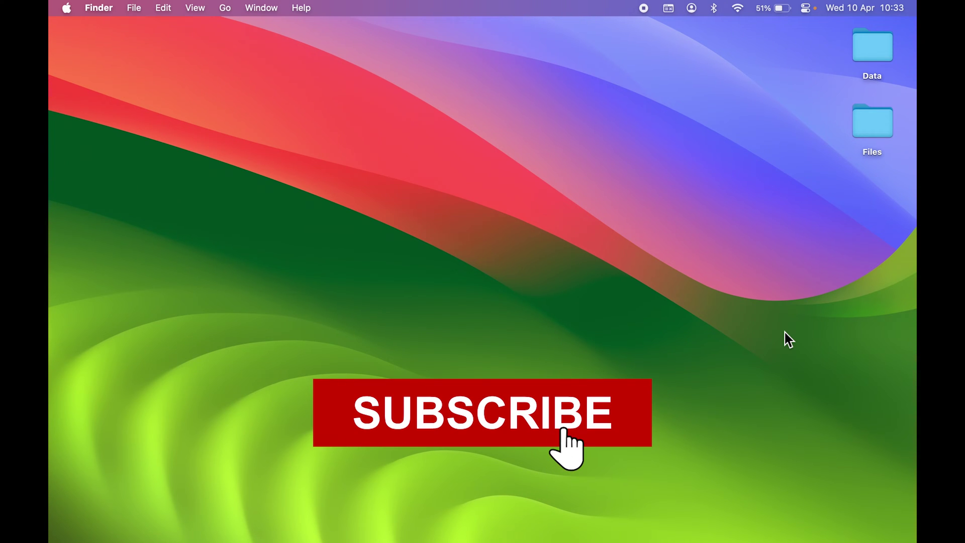
Step: Bring the Dock into view at the bottom of the macOS desktop
{"action": "mouse_move", "coordinate": [791, 541]}
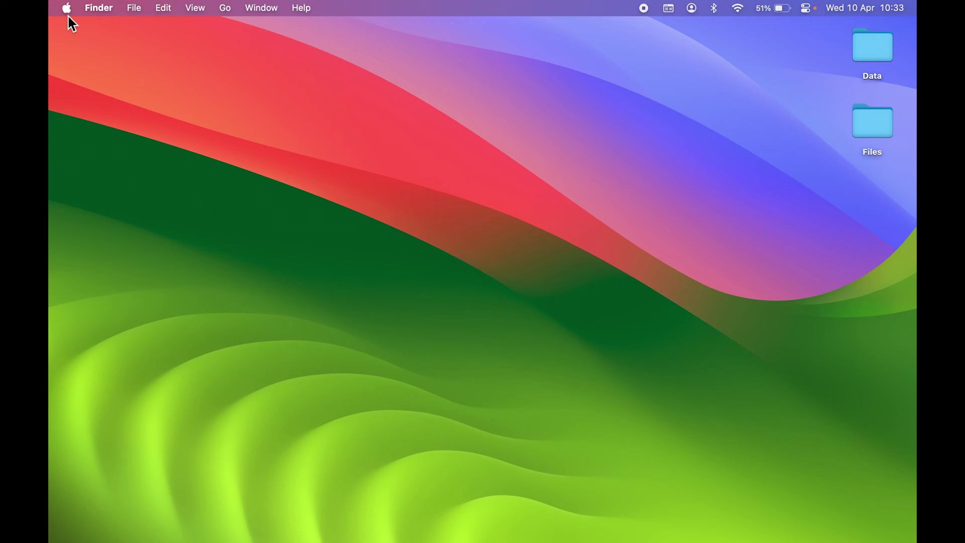
Step: Launch System Settings from the Apple menu and go to the Keyboard page
{"action": "left_click", "coordinate": [68, 8]}
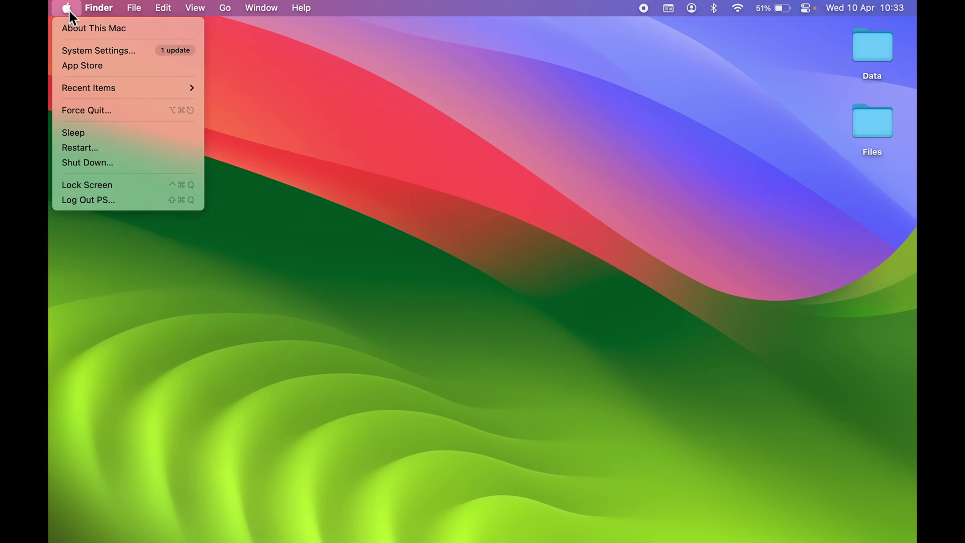
{"action": "left_click", "coordinate": [124, 51]}
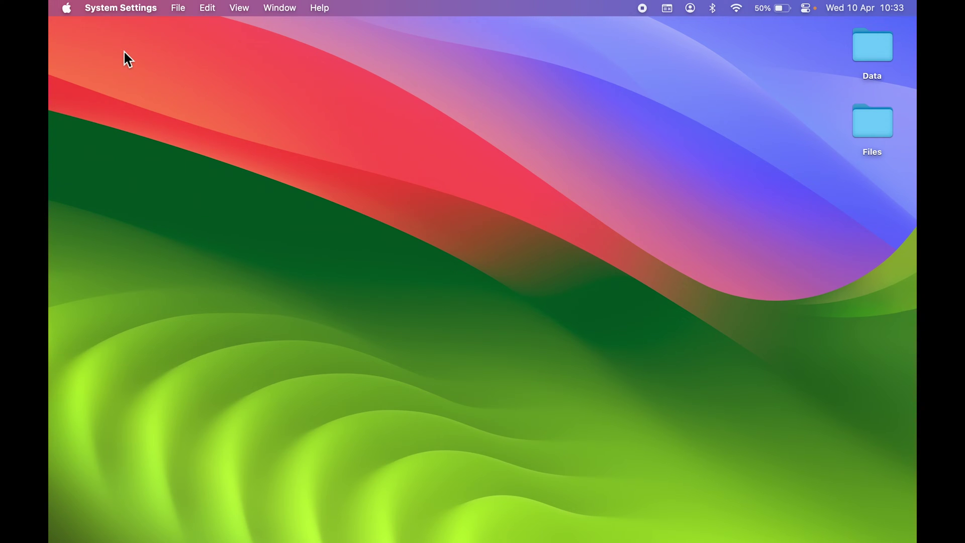
{"action": "scroll", "coordinate": [347, 325], "scroll_direction": "down", "scroll_amount": 10}
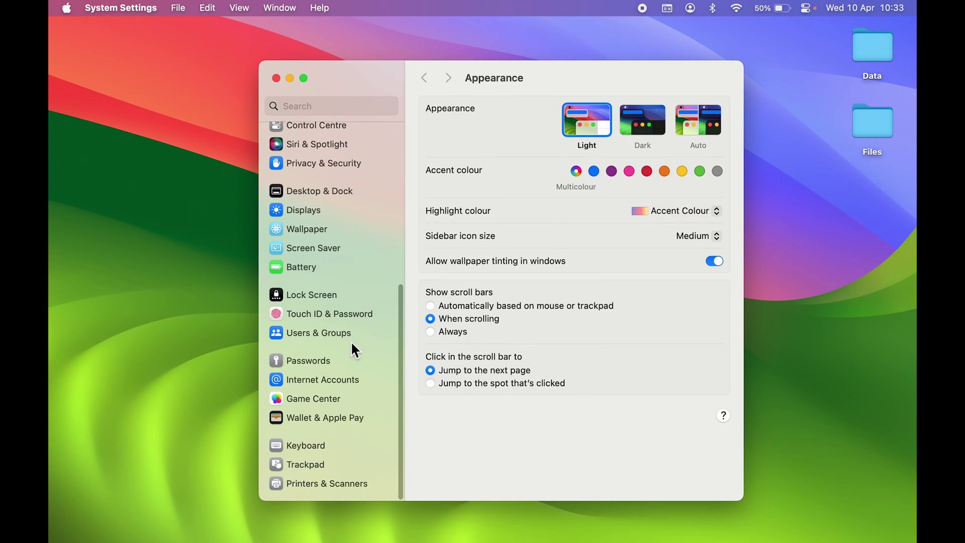
{"action": "left_click", "coordinate": [311, 449]}
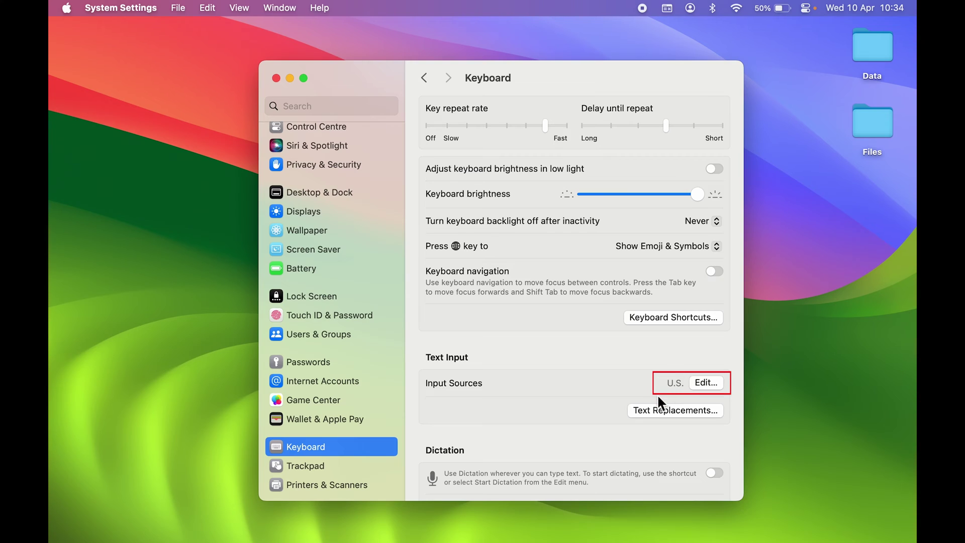
Step: Open the Input Sources editor and select U.S. to view its keyboard layout
{"action": "left_click", "coordinate": [706, 384]}
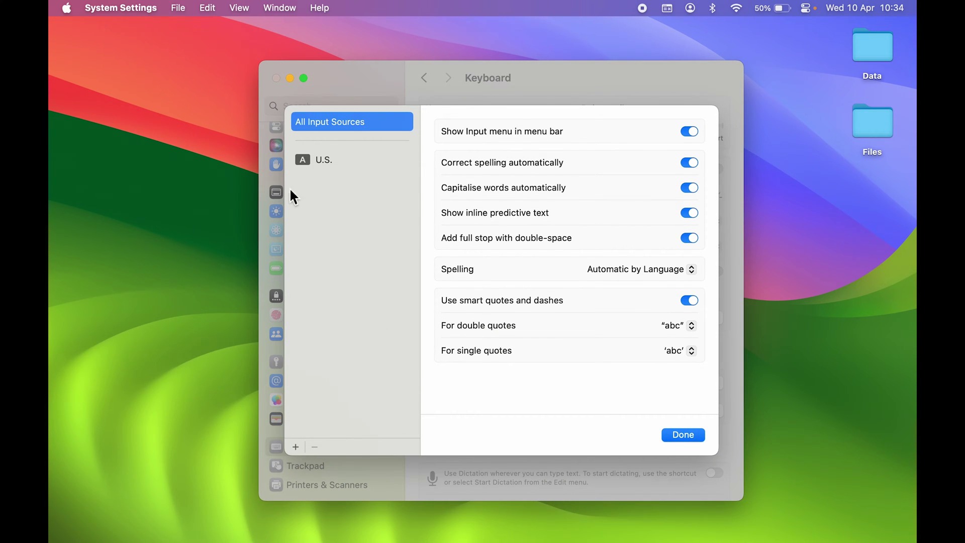
{"action": "left_click", "coordinate": [342, 166]}
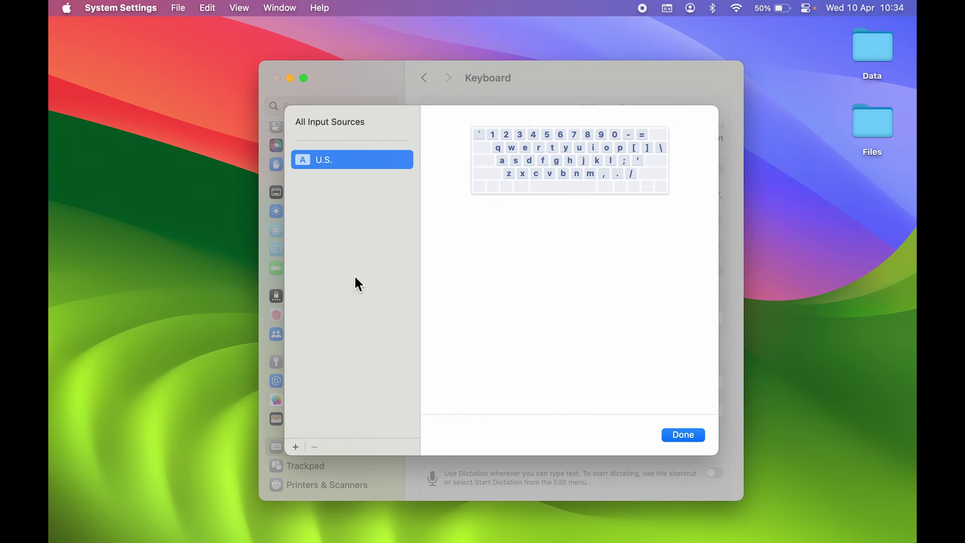
Step: Browse the Chinese, Simplified sources: Pinyin, Shuangpin, Stroke, Wubi and Handwriting
{"action": "left_click", "coordinate": [296, 447]}
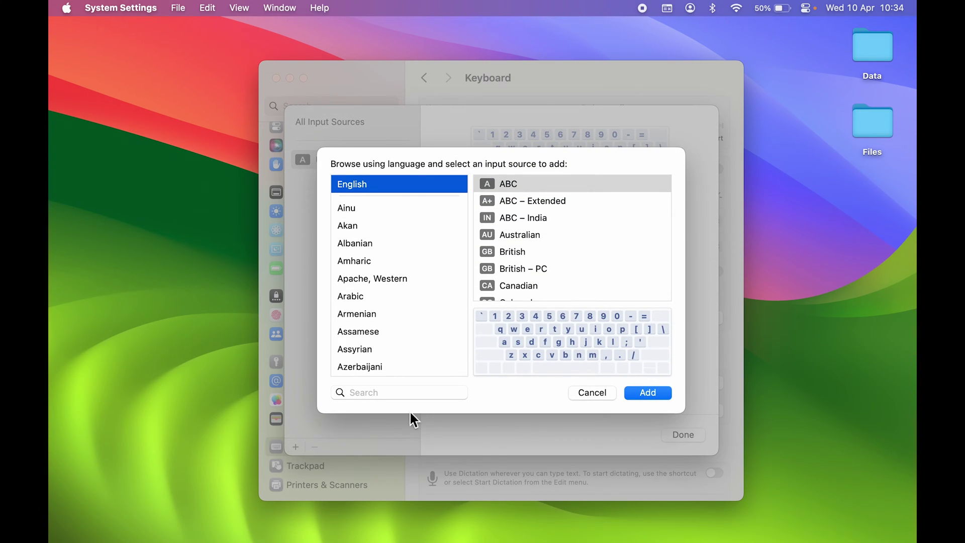
{"action": "scroll", "coordinate": [410, 259], "scroll_direction": "down", "scroll_amount": 3}
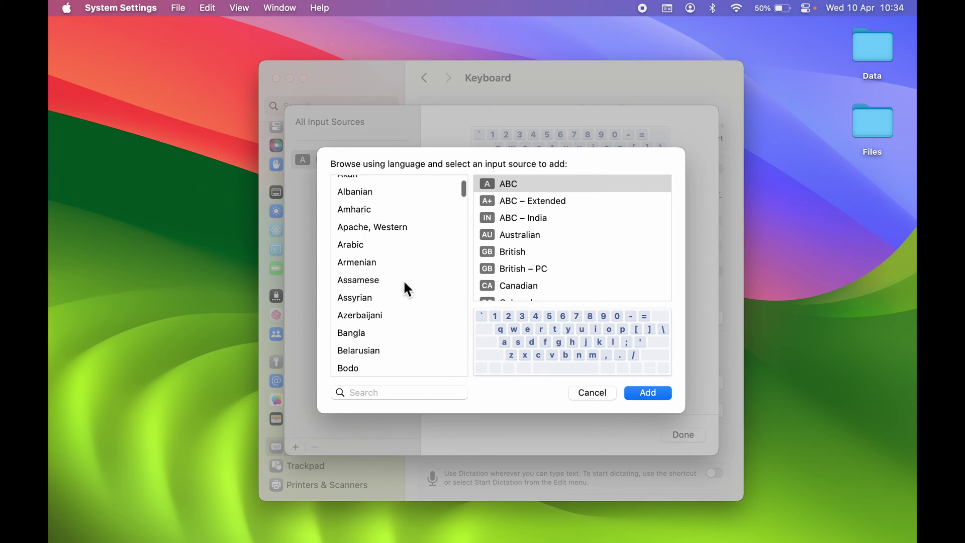
{"action": "scroll", "coordinate": [404, 294], "scroll_direction": "down", "scroll_amount": 10}
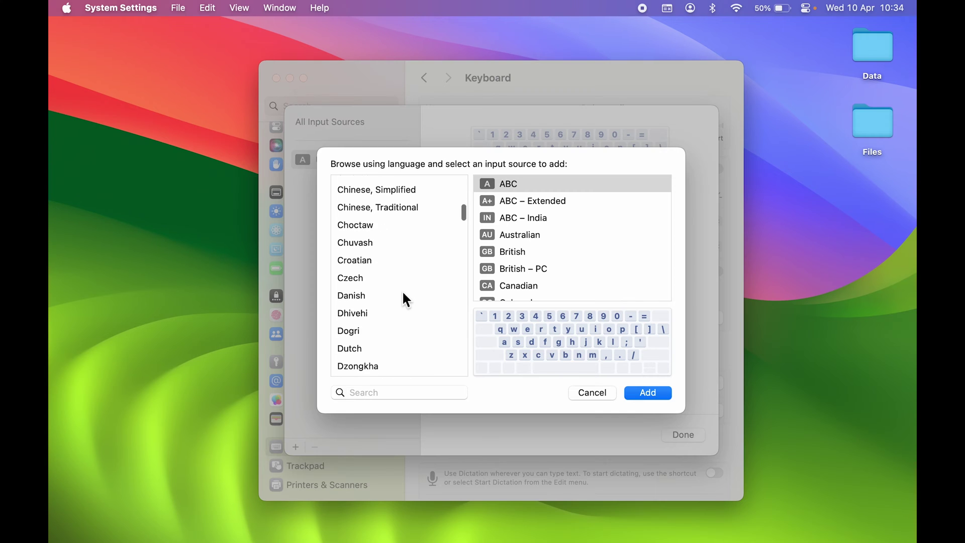
{"action": "scroll", "coordinate": [404, 294], "scroll_direction": "down", "scroll_amount": 3}
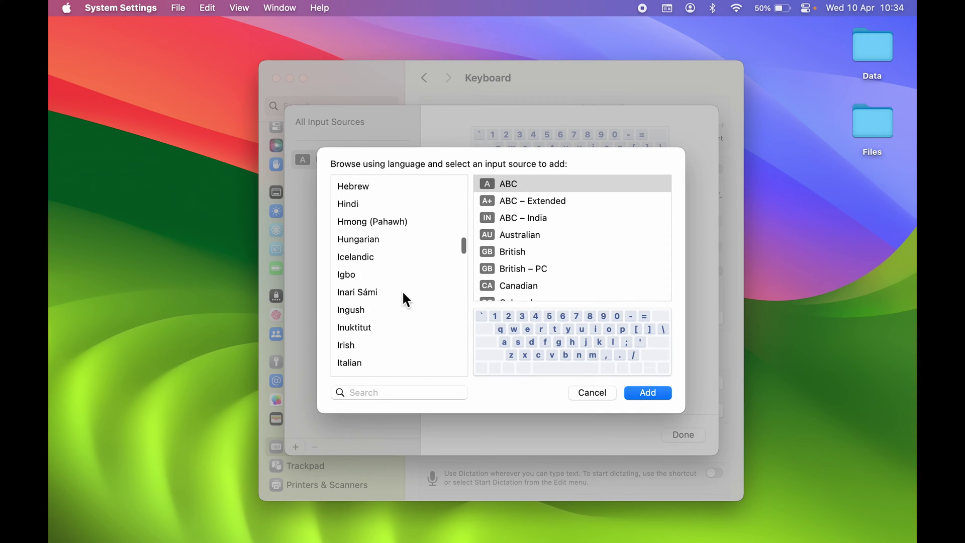
{"action": "scroll", "coordinate": [404, 294], "scroll_direction": "up", "scroll_amount": 7}
{"action": "scroll", "coordinate": [404, 294], "scroll_direction": "up", "scroll_amount": 10}
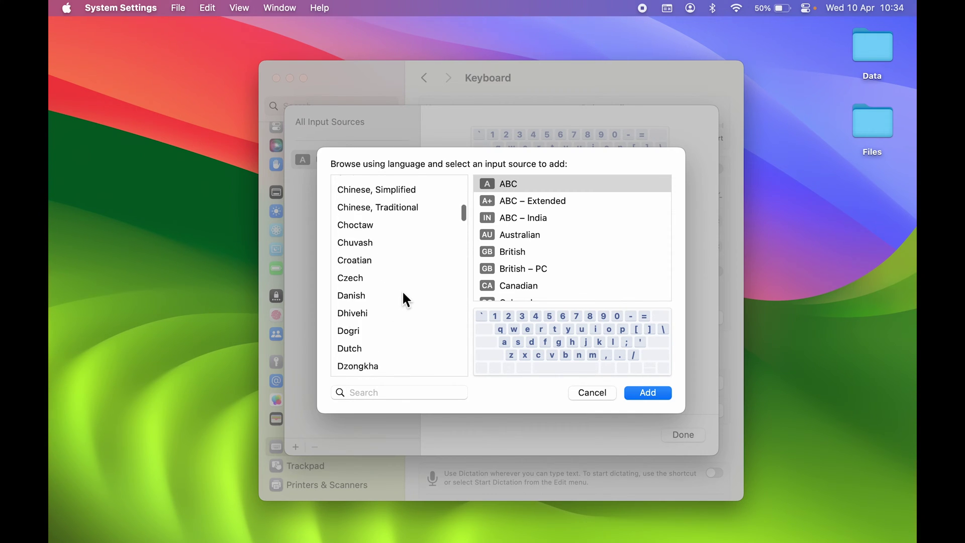
{"action": "left_click", "coordinate": [363, 259]}
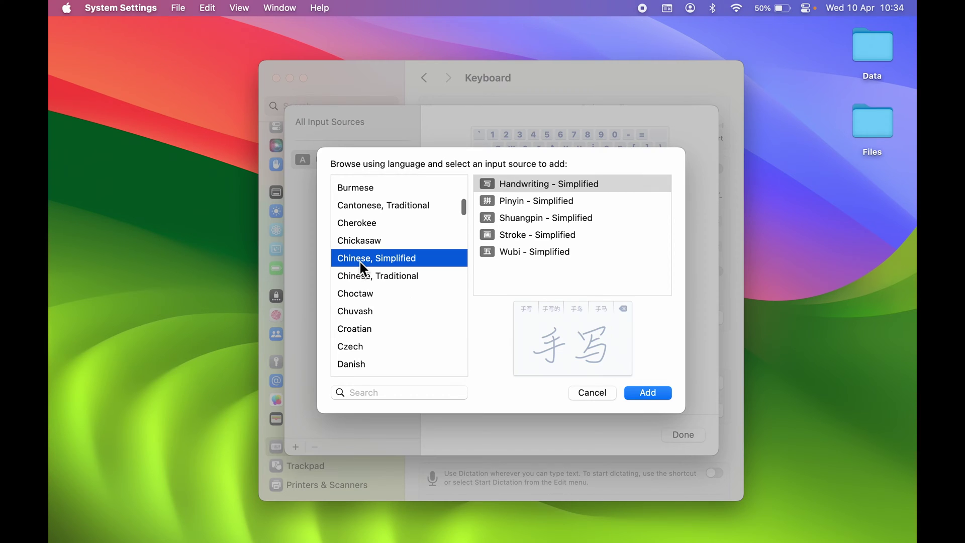
{"action": "left_click", "coordinate": [523, 201]}
{"action": "left_click", "coordinate": [520, 217]}
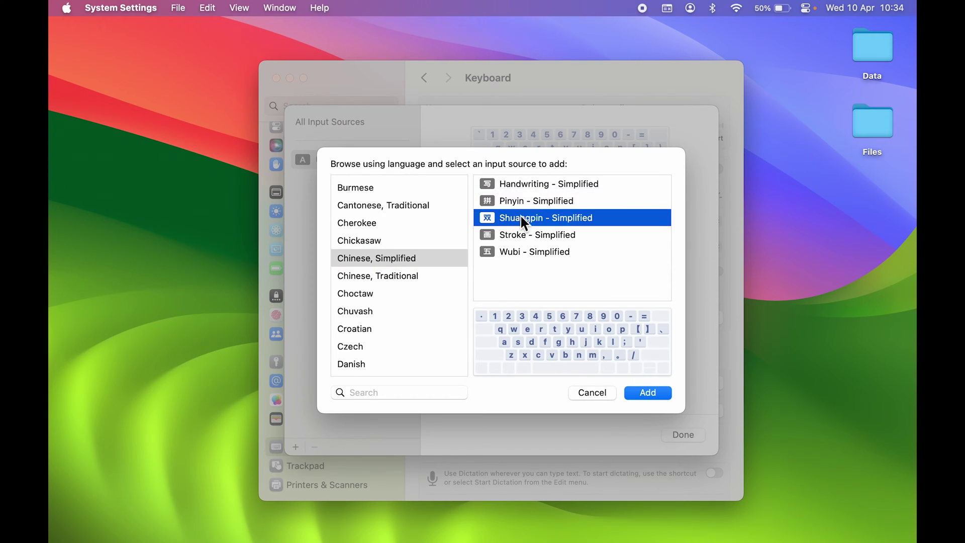
{"action": "left_click", "coordinate": [520, 236]}
{"action": "left_click", "coordinate": [519, 256]}
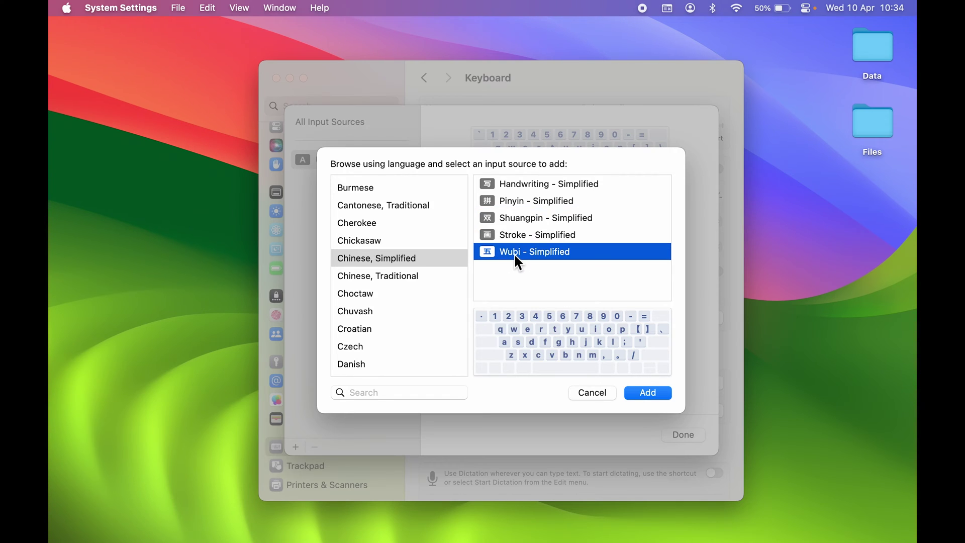
{"action": "left_click", "coordinate": [530, 185]}
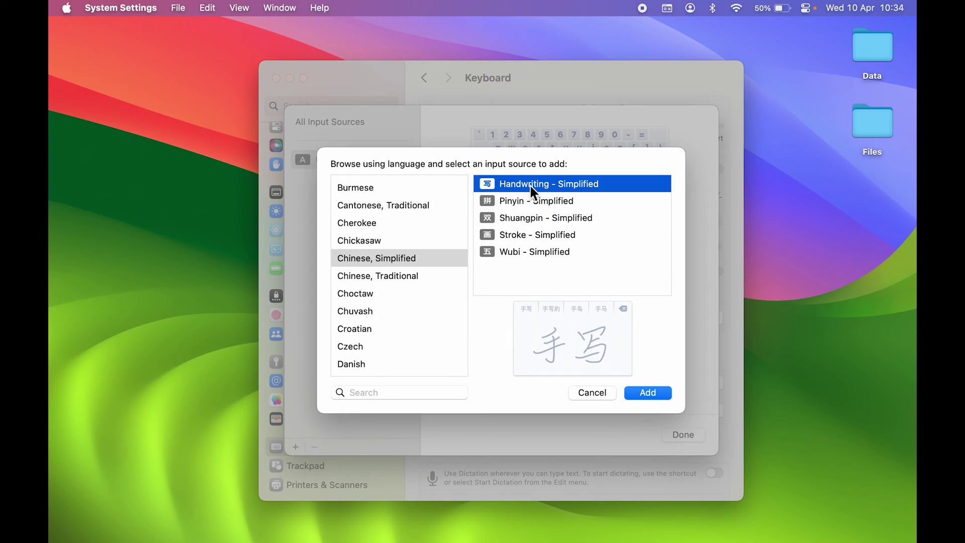
Step: Add Sucheng – Traditional from Chinese, Traditional and view its options
{"action": "left_click", "coordinate": [361, 276]}
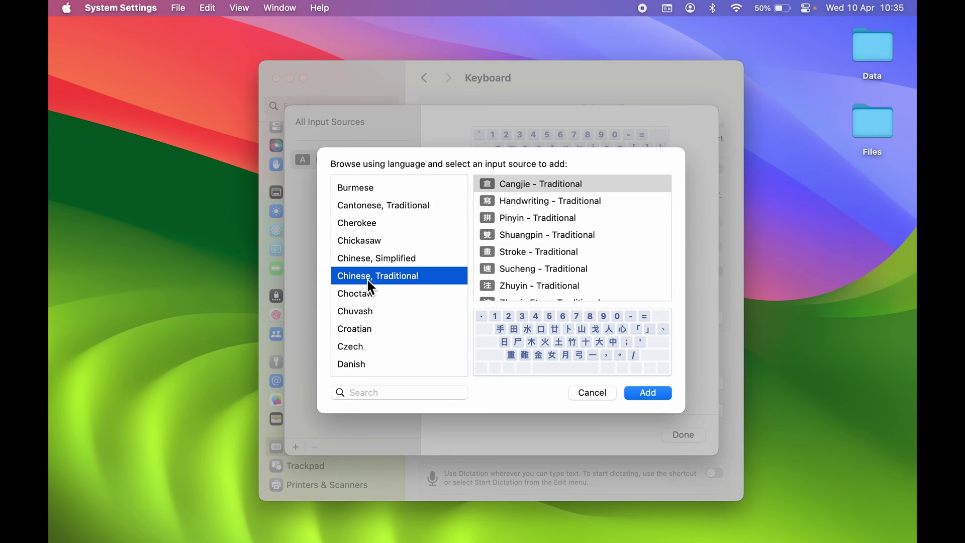
{"action": "left_click", "coordinate": [547, 202]}
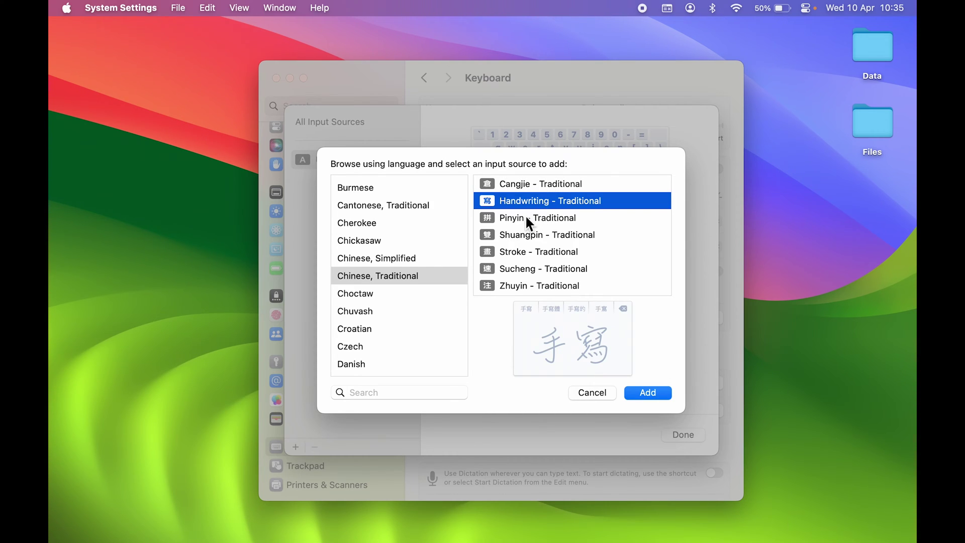
{"action": "left_click", "coordinate": [525, 217]}
{"action": "left_click", "coordinate": [520, 233]}
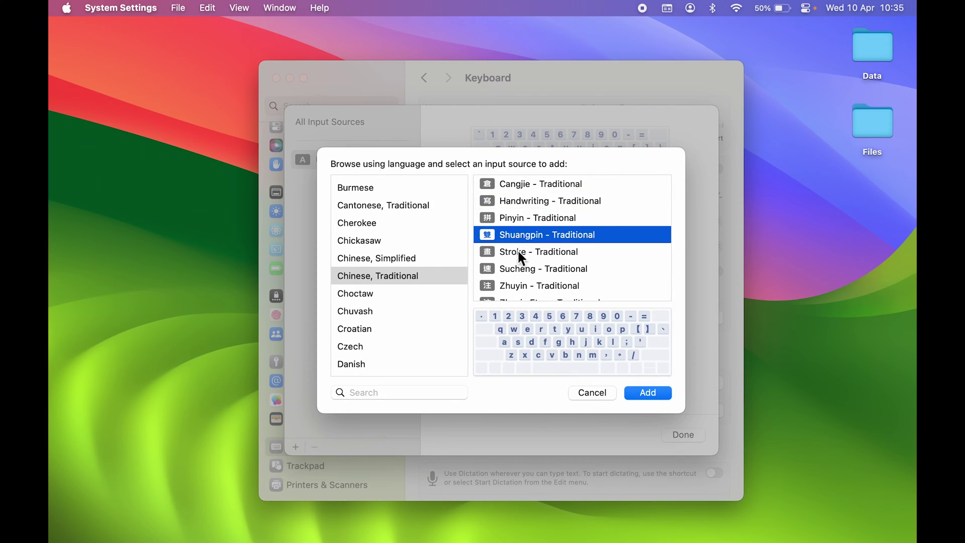
{"action": "left_click", "coordinate": [518, 252]}
{"action": "left_click", "coordinate": [517, 269]}
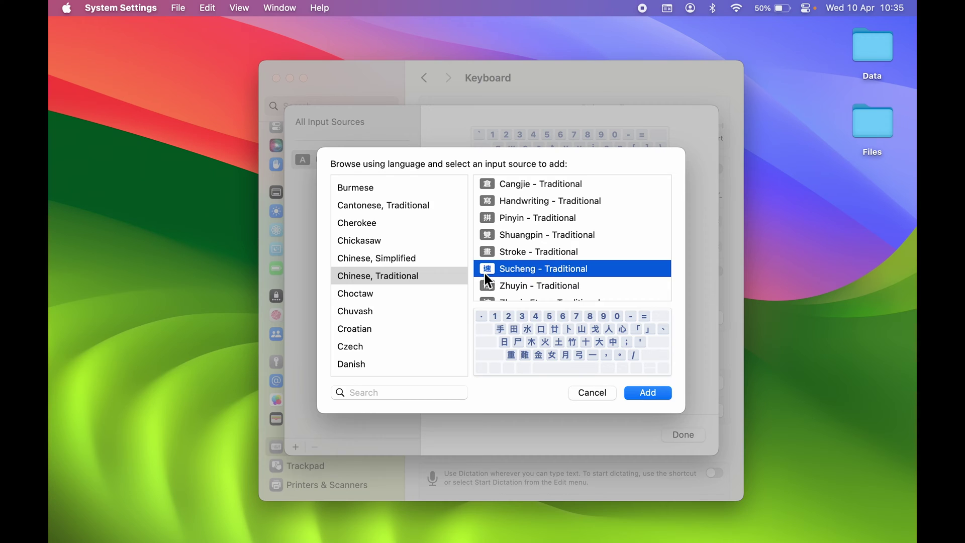
{"action": "left_click", "coordinate": [648, 393]}
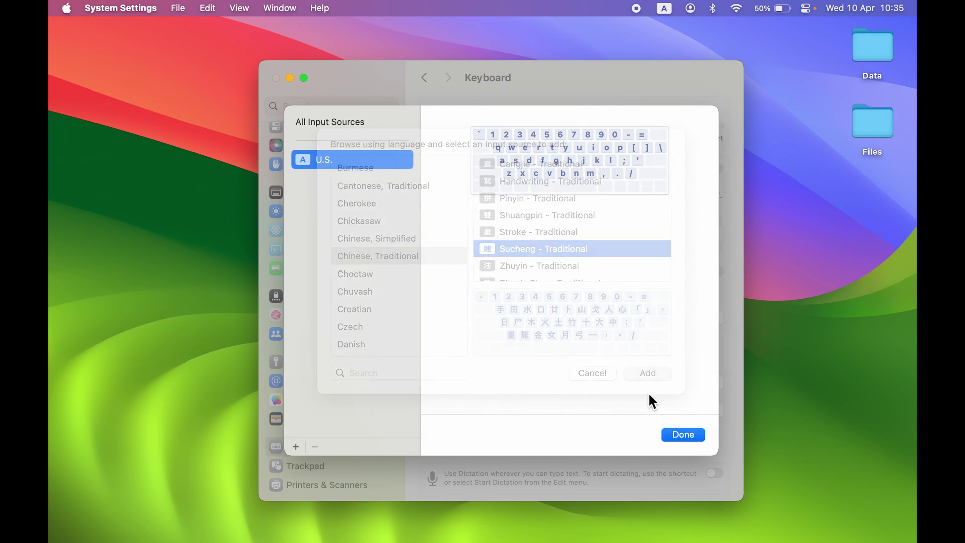
{"action": "left_click", "coordinate": [338, 187]}
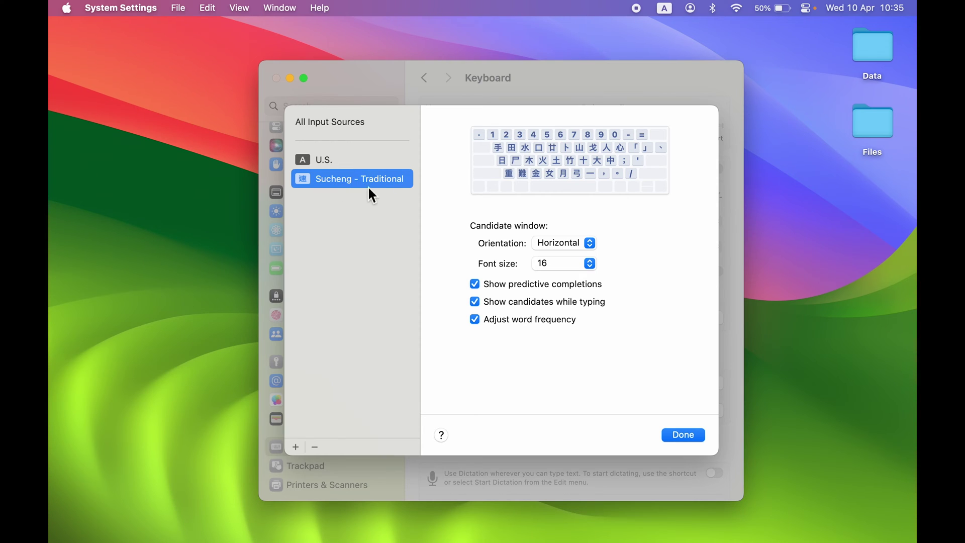
Step: Add the Belgian layout from the Dutch language list as a third input source
{"action": "left_click", "coordinate": [296, 447]}
{"action": "scroll", "coordinate": [412, 342], "scroll_direction": "down", "scroll_amount": 5}
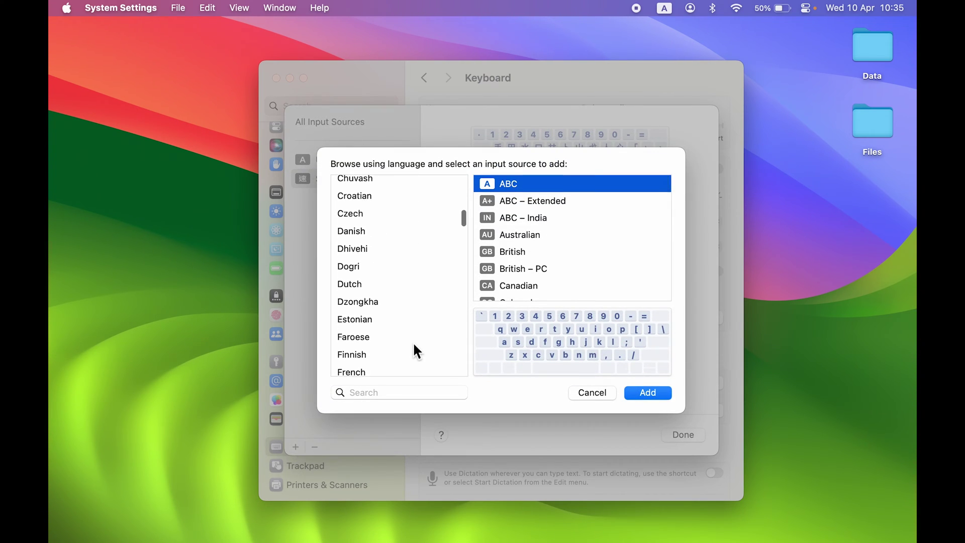
{"action": "scroll", "coordinate": [414, 345], "scroll_direction": "down", "scroll_amount": 3}
{"action": "left_click", "coordinate": [352, 236]}
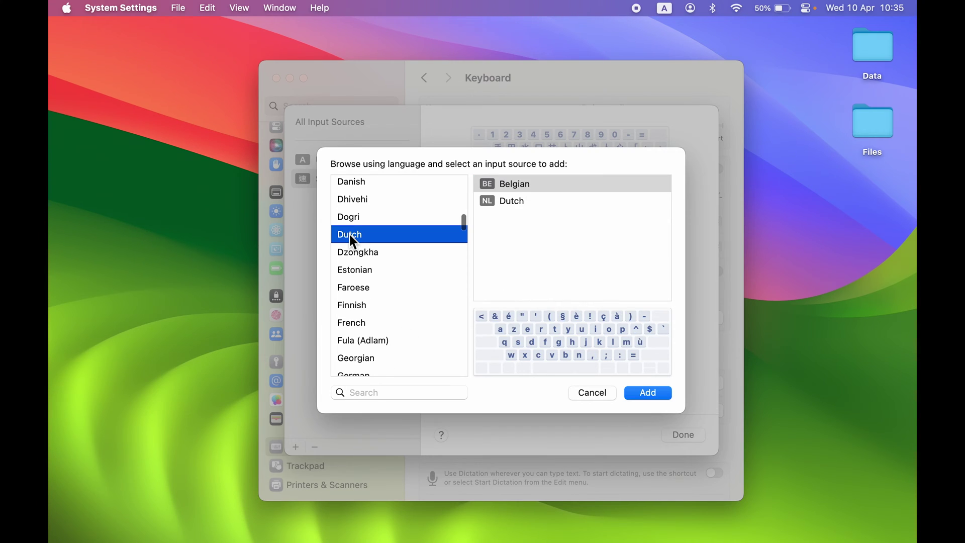
{"action": "left_click", "coordinate": [514, 199]}
{"action": "left_click", "coordinate": [526, 186]}
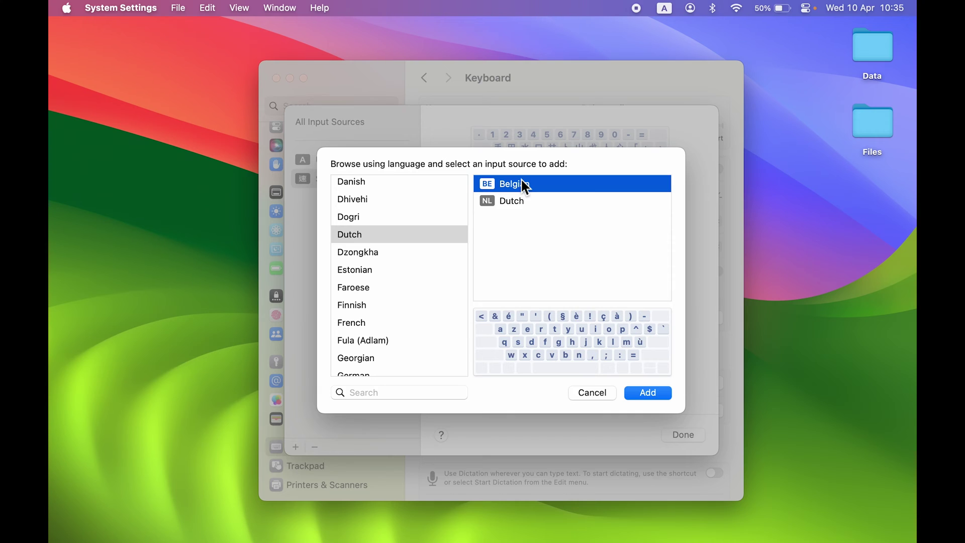
{"action": "left_click", "coordinate": [648, 392]}
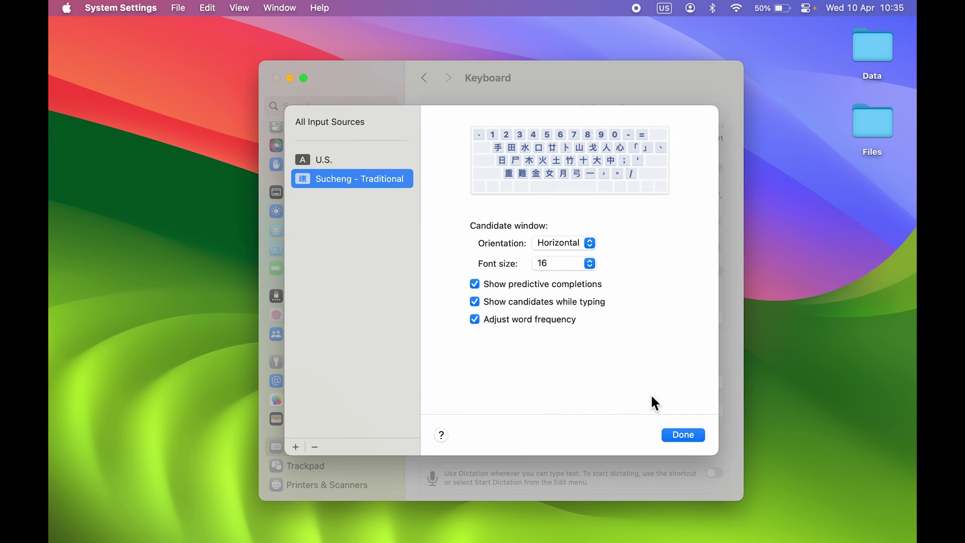
Step: Preview the French layouts, from Canadian – CSA to Swiss French, then add ABC – AZERTY
{"action": "left_click", "coordinate": [296, 447]}
{"action": "scroll", "coordinate": [354, 274], "scroll_direction": "down", "scroll_amount": 3}
{"action": "left_click", "coordinate": [354, 274]}
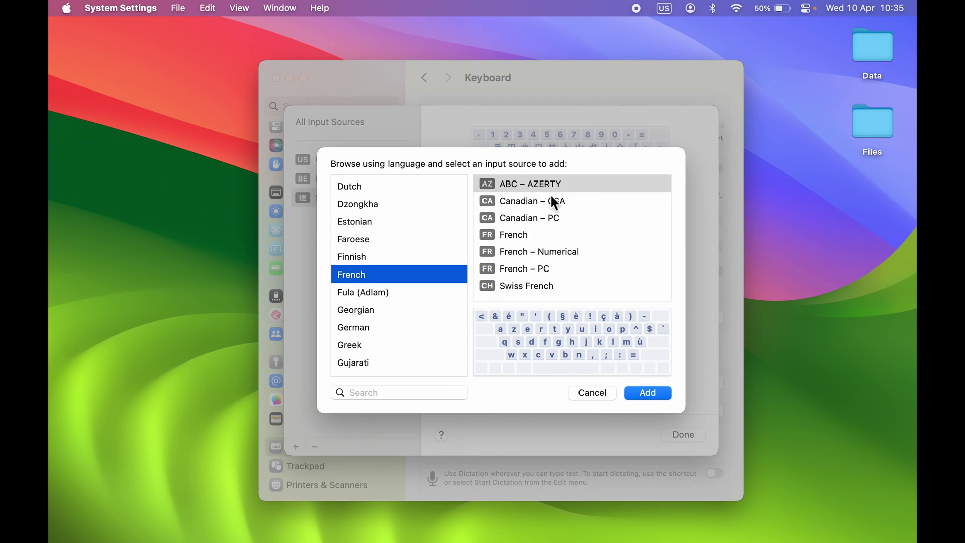
{"action": "left_click", "coordinate": [518, 201]}
{"action": "left_click", "coordinate": [512, 217]}
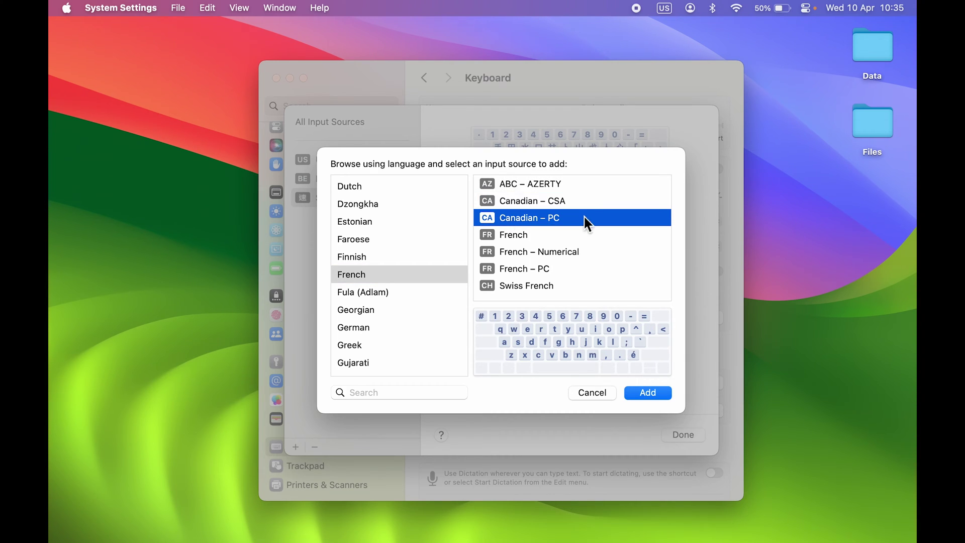
{"action": "left_click", "coordinate": [514, 236]}
{"action": "left_click", "coordinate": [521, 258]}
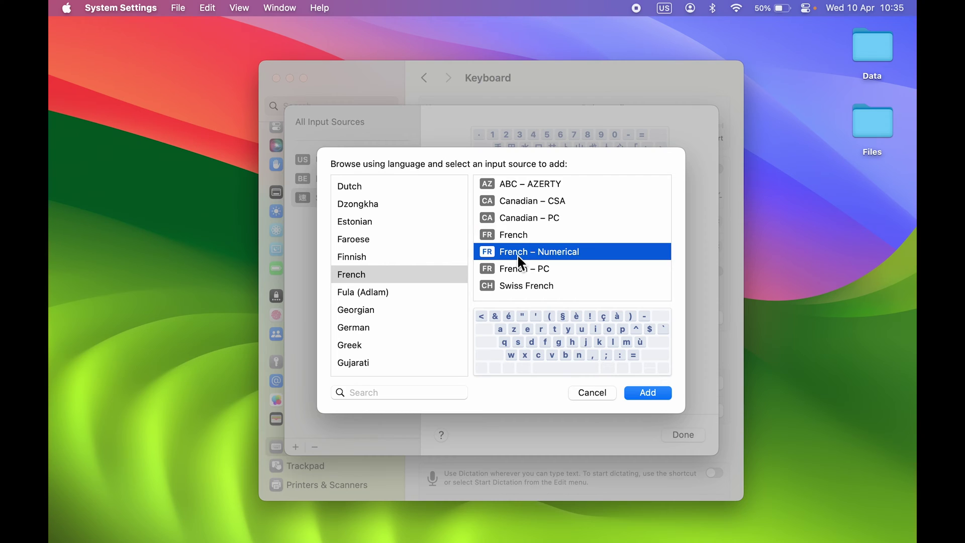
{"action": "left_click", "coordinate": [521, 271]}
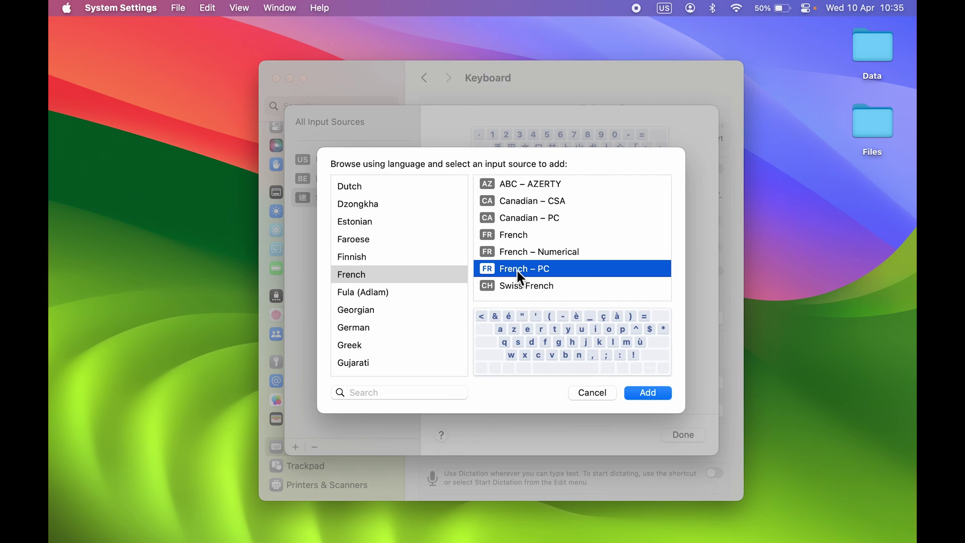
{"action": "left_click", "coordinate": [513, 289]}
{"action": "scroll", "coordinate": [513, 290], "scroll_direction": "down", "scroll_amount": 1}
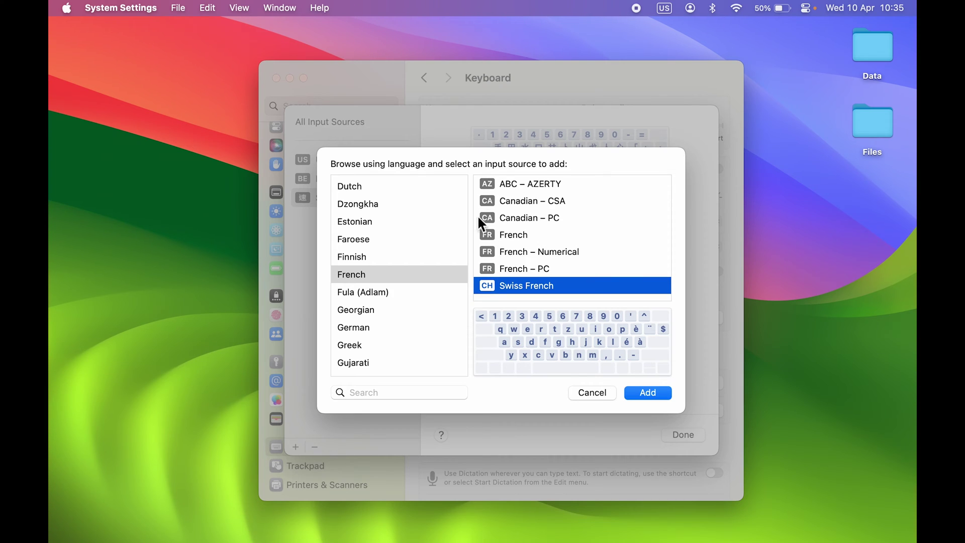
{"action": "left_click", "coordinate": [522, 187]}
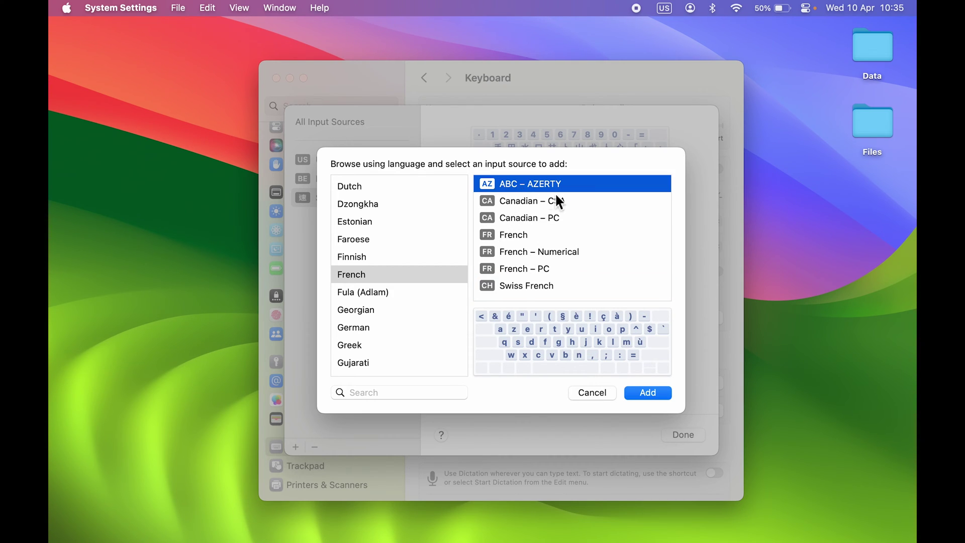
{"action": "left_click", "coordinate": [651, 393]}
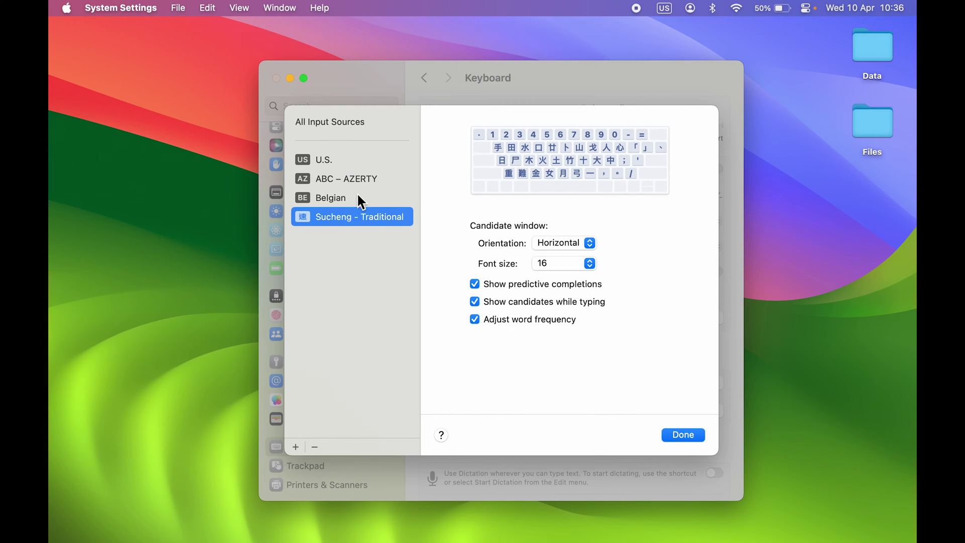
Step: Close the Input Sources sheet with four sources, then reopen it on All Input Sources
{"action": "left_click", "coordinate": [681, 436]}
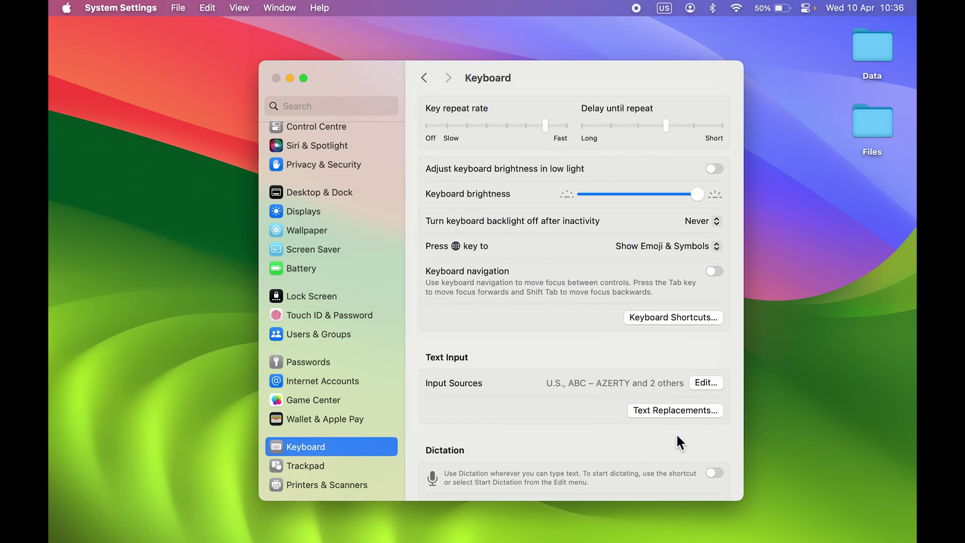
{"action": "left_click", "coordinate": [711, 386]}
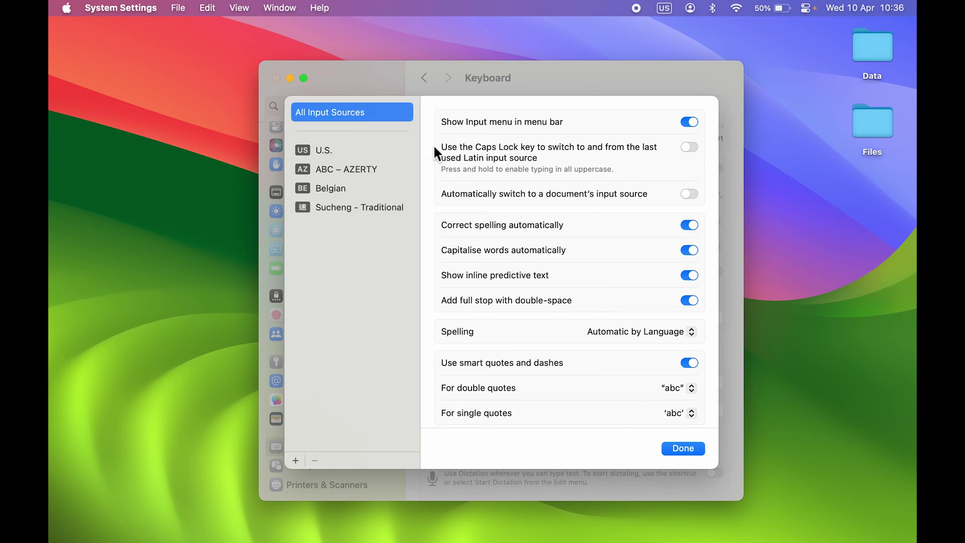
Step: Switch to Sucheng – Traditional from the menu-bar Input menu, then close the Input Sources sheet
{"action": "left_click", "coordinate": [664, 9]}
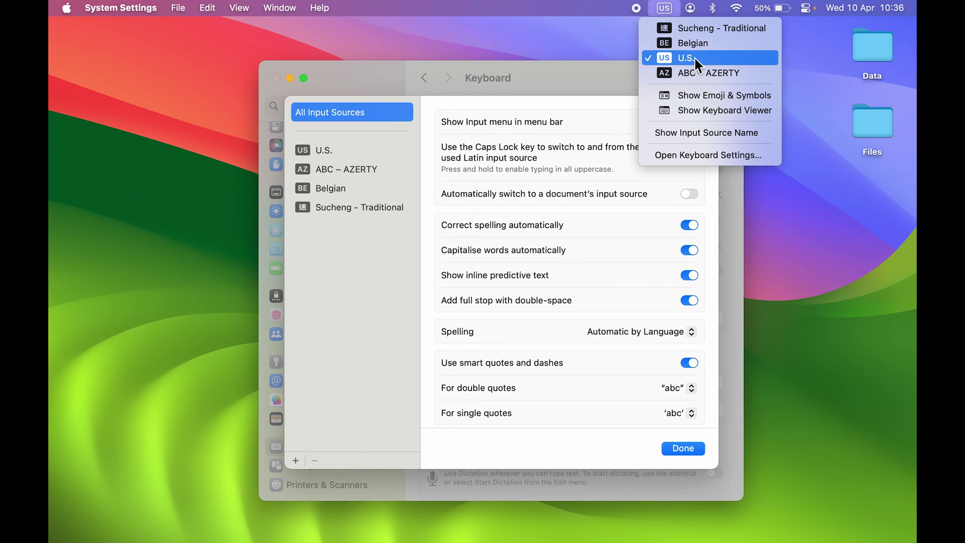
{"action": "left_click", "coordinate": [704, 28]}
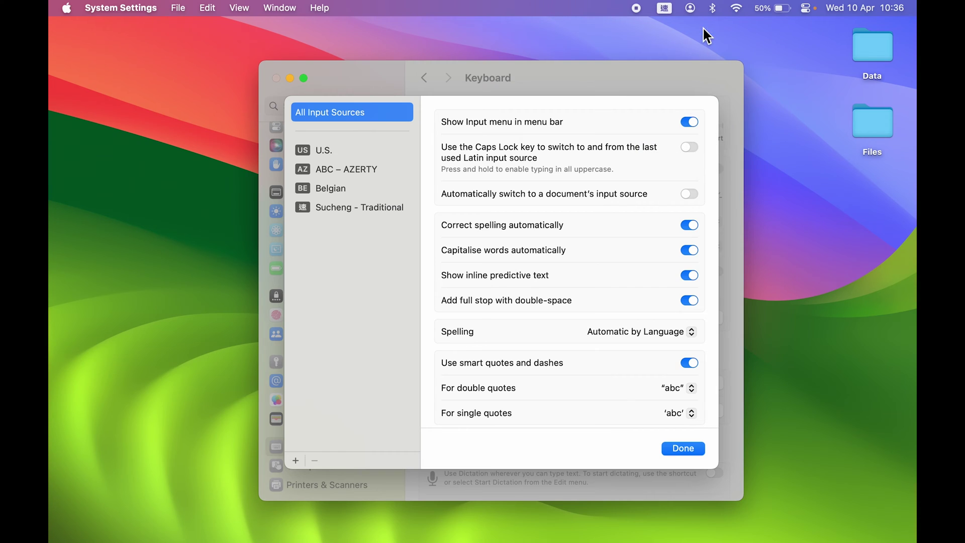
{"action": "left_click", "coordinate": [665, 11]}
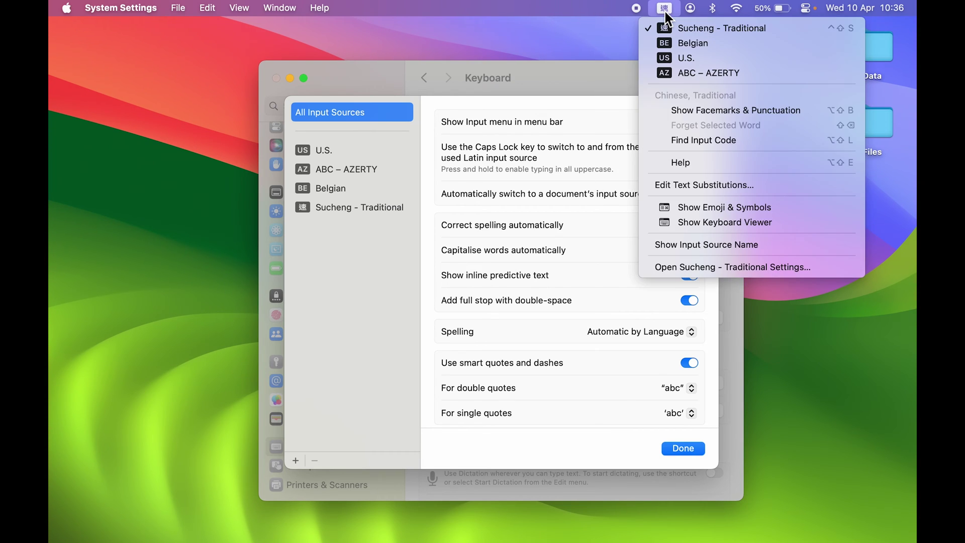
{"action": "left_click", "coordinate": [553, 102]}
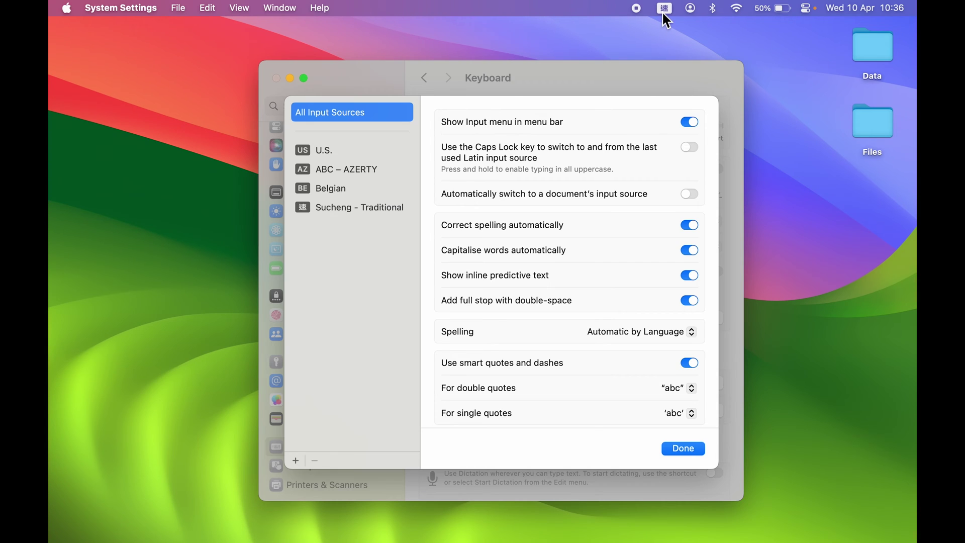
{"action": "left_click", "coordinate": [681, 450]}
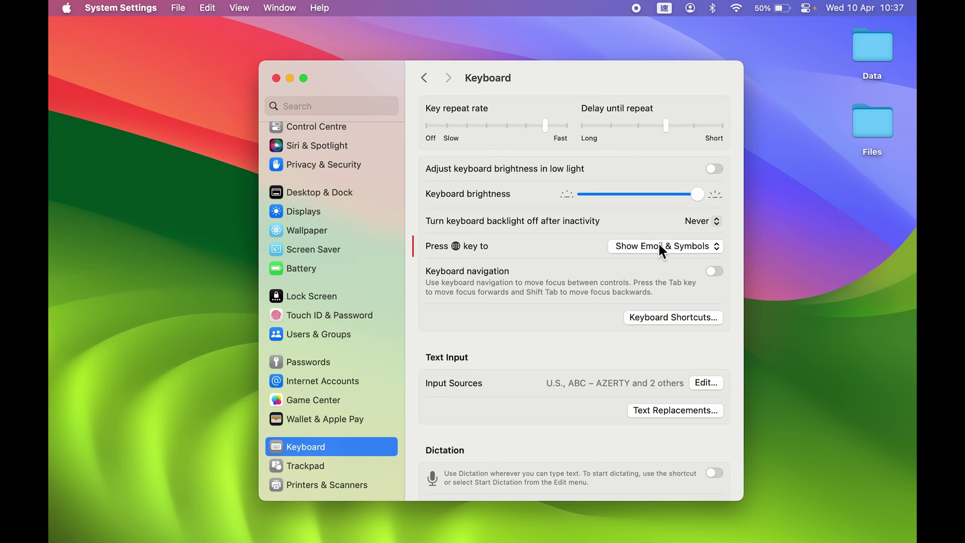
Step: Set 'Press 🌐 key to' to Change Input Source
{"action": "left_click", "coordinate": [689, 244]}
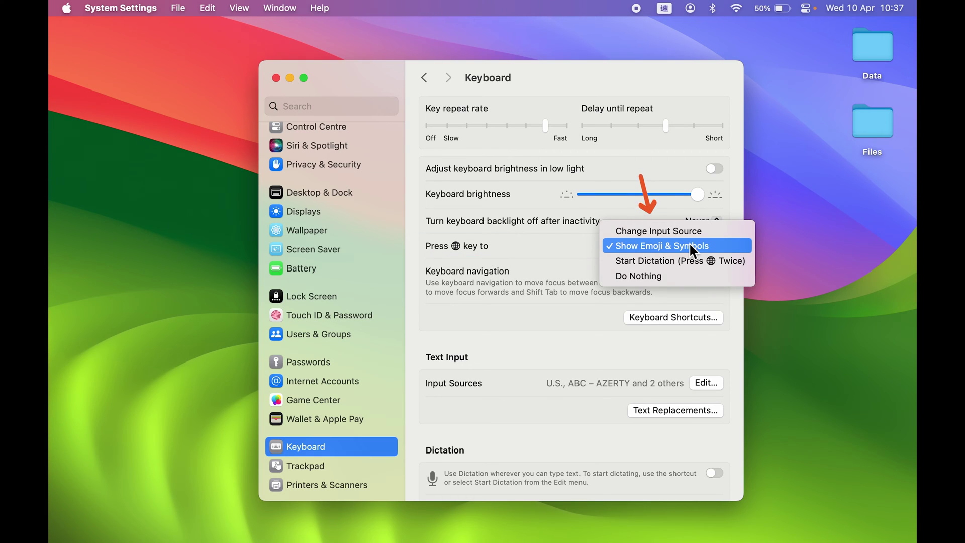
{"action": "left_click", "coordinate": [658, 231]}
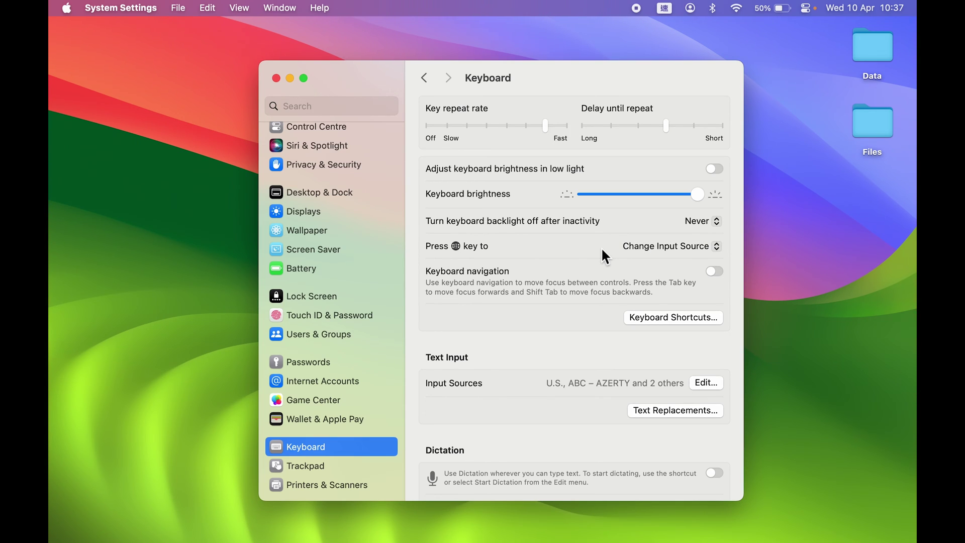
Step: Close System Settings, cycle the input sources ending on ABC – AZERTY, and open Notes
{"action": "left_click", "coordinate": [292, 79]}
{"action": "key", "text": "ctrl+space"}
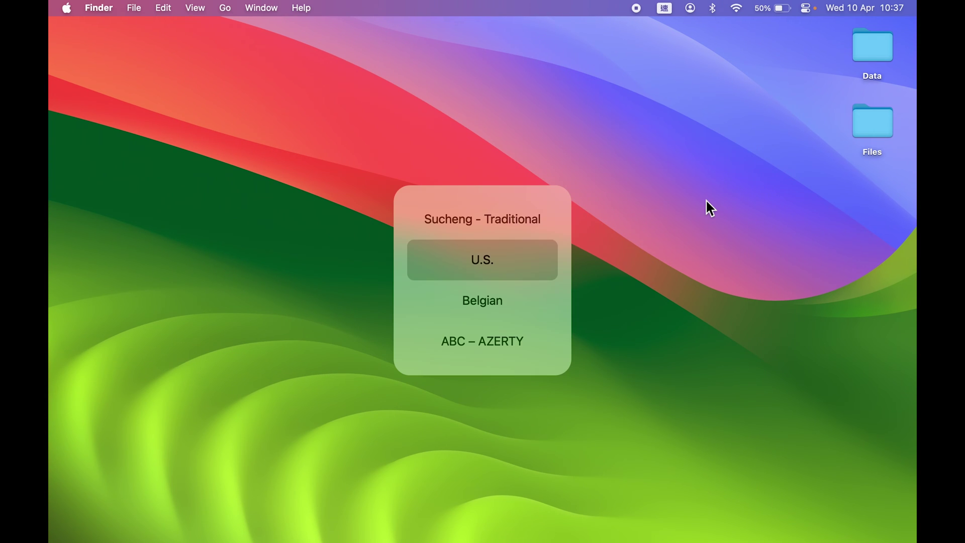
{"action": "left_click", "coordinate": [437, 216]}
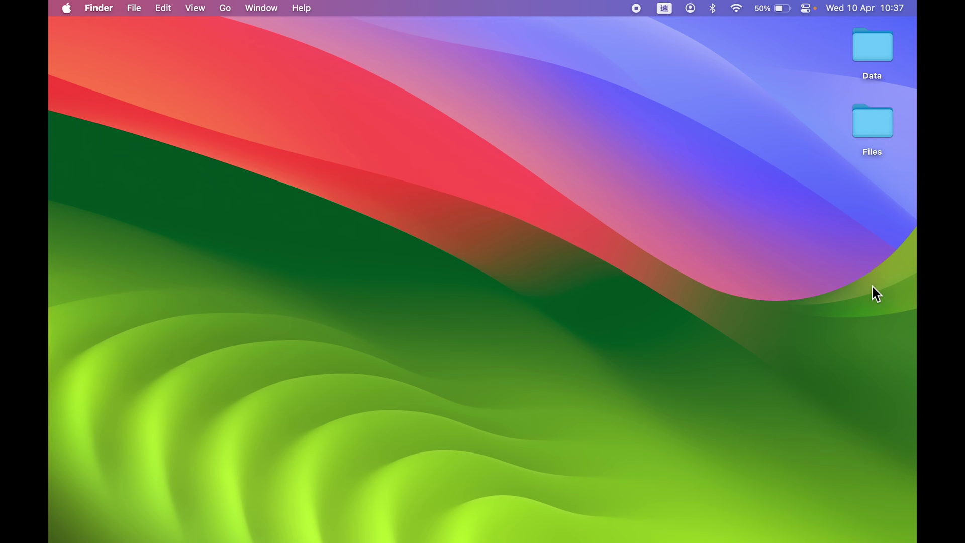
{"action": "key", "text": "ctrl+space"}
{"action": "key", "text": "ctrl+space"}
{"action": "key", "text": "ctrl+space"}
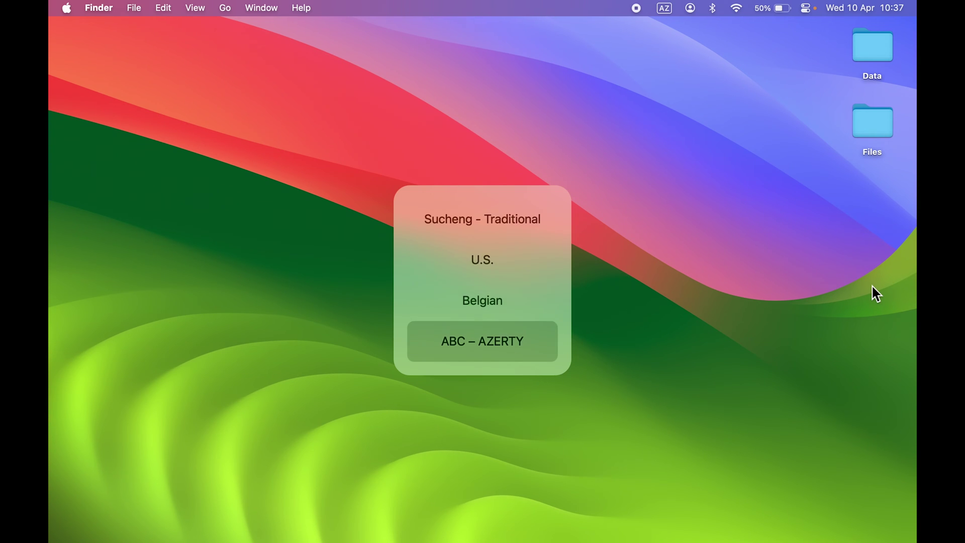
{"action": "key", "text": "ctrl+space"}
{"action": "key", "text": "ctrl+space"}
{"action": "key", "text": "ctrl+space"}
{"action": "key", "text": "ctrl+space"}
{"action": "key", "text": "ctrl+space"}
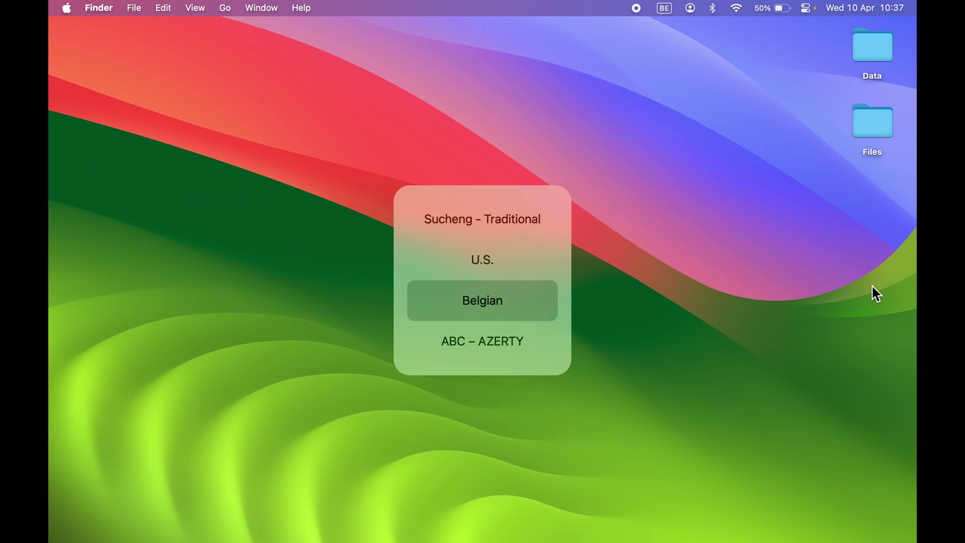
{"action": "key", "text": "ctrl+space"}
{"action": "key", "text": "ctrl+space"}
{"action": "key", "text": "ctrl+space"}
{"action": "key", "text": "ctrl+space"}
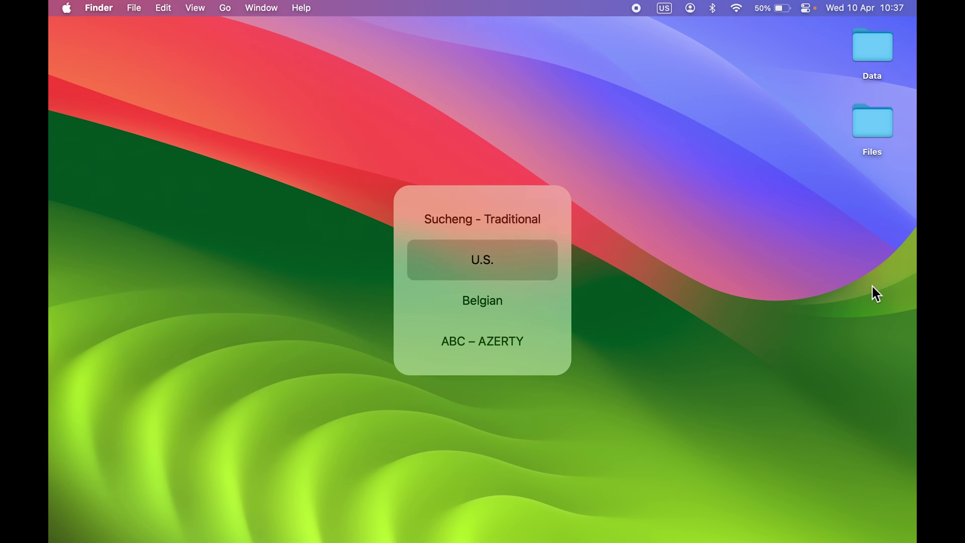
{"action": "key", "text": "ctrl+space"}
{"action": "key", "text": "ctrl+space"}
{"action": "key", "text": "ctrl+space"}
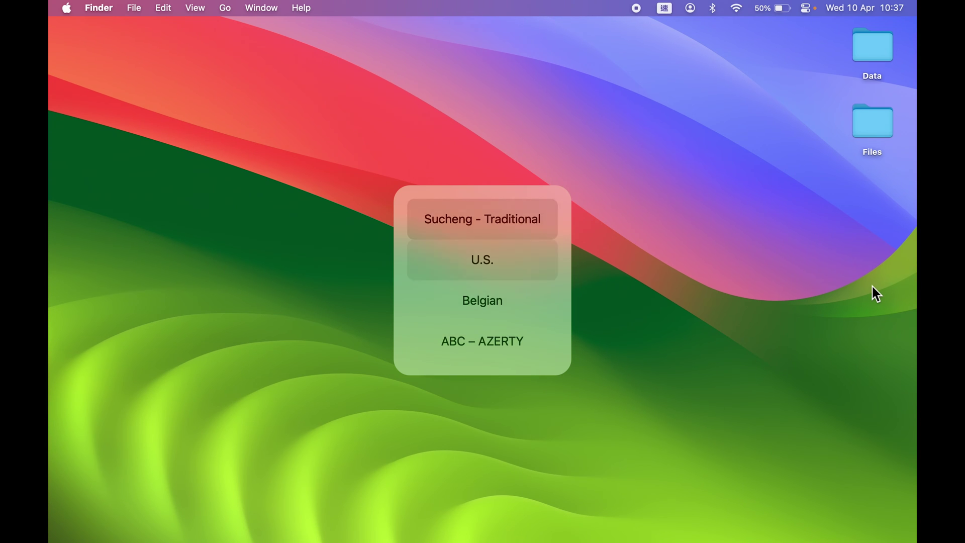
{"action": "key", "text": "ctrl+space"}
{"action": "key", "text": "ctrl+space"}
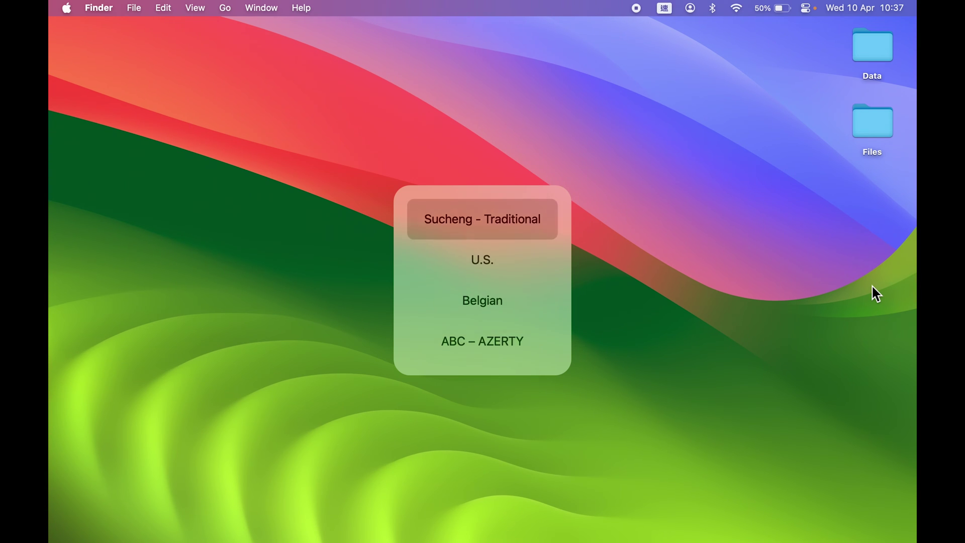
{"action": "key", "text": "ctrl+space"}
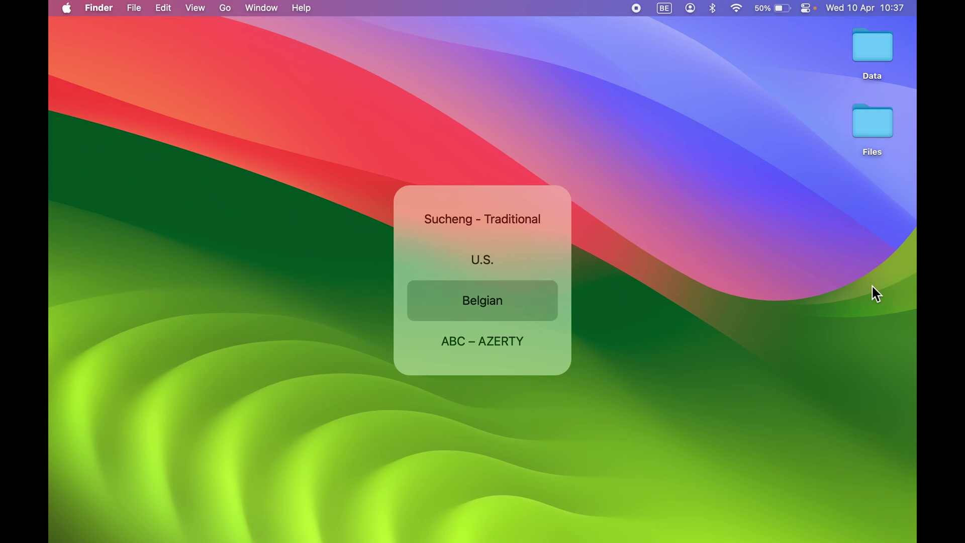
{"action": "key", "text": "ctrl+space"}
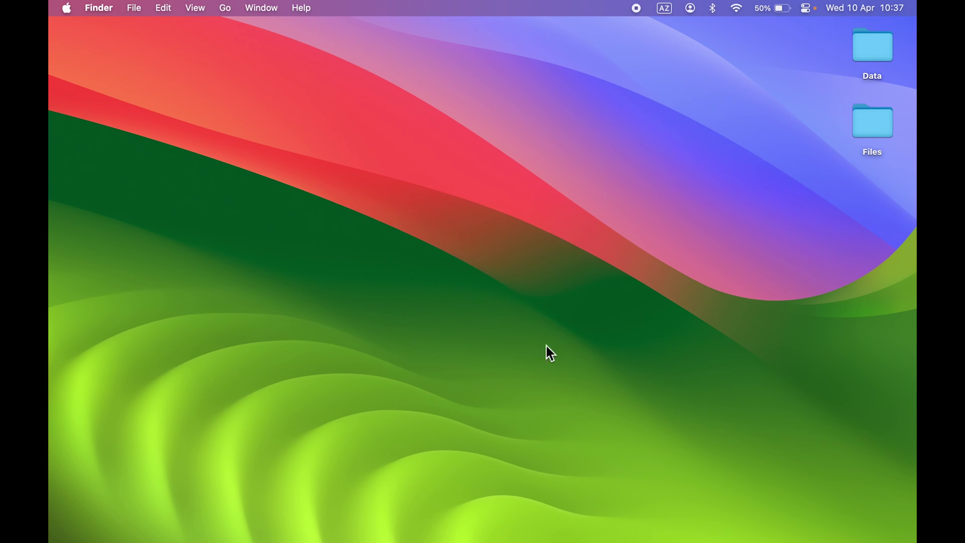
{"action": "left_click", "coordinate": [509, 525]}
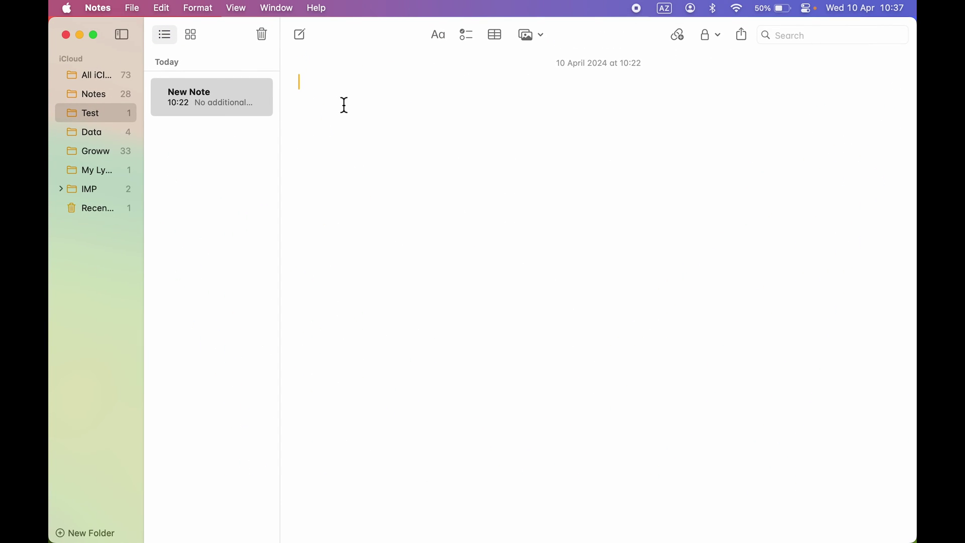
Step: Type and erase AZERTY test letters, then cycle through Belgian and AZERTY to Sucheng – Traditional
{"action": "type", "text": "csdhbmzjvezr"}
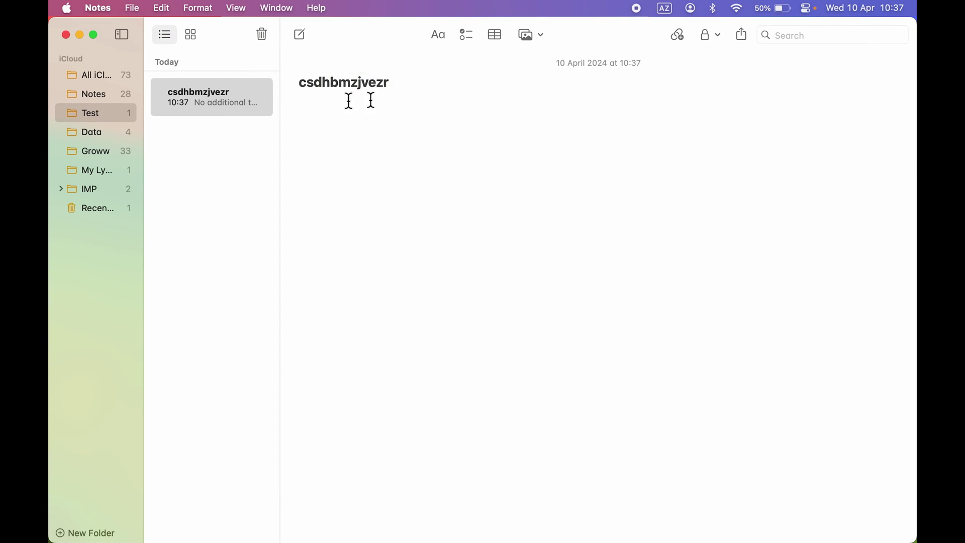
{"action": "key", "text": "BackSpace"}
{"action": "key", "text": "BackSpace"}
{"action": "key", "text": "BackSpace"}
{"action": "key", "text": "BackSpace"}
{"action": "key", "text": "BackSpace"}
{"action": "key", "text": "BackSpace"}
{"action": "key", "text": "BackSpace"}
{"action": "key", "text": "BackSpace"}
{"action": "key", "text": "BackSpace"}
{"action": "key", "text": "BackSpace"}
{"action": "key", "text": "BackSpace"}
{"action": "key", "text": "BackSpace"}
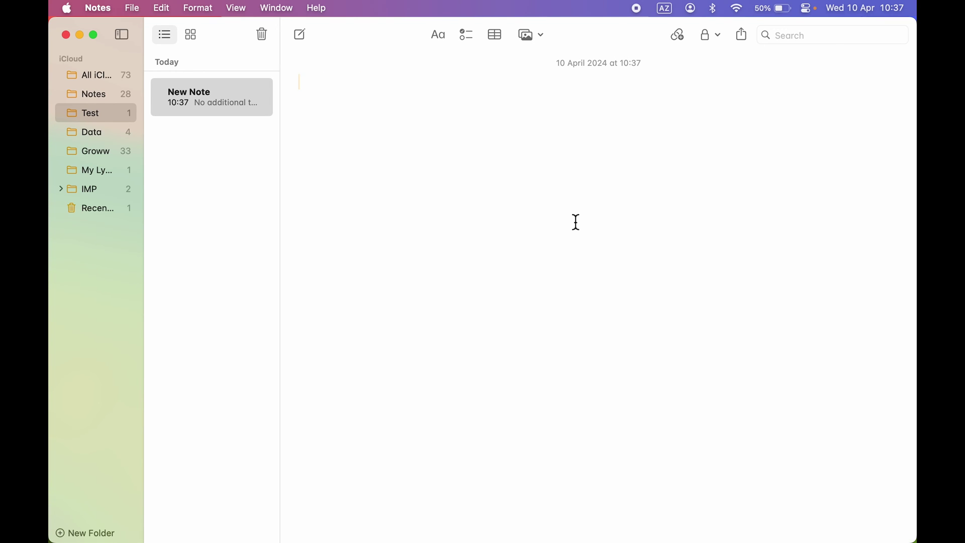
{"action": "key", "text": "ctrl+space"}
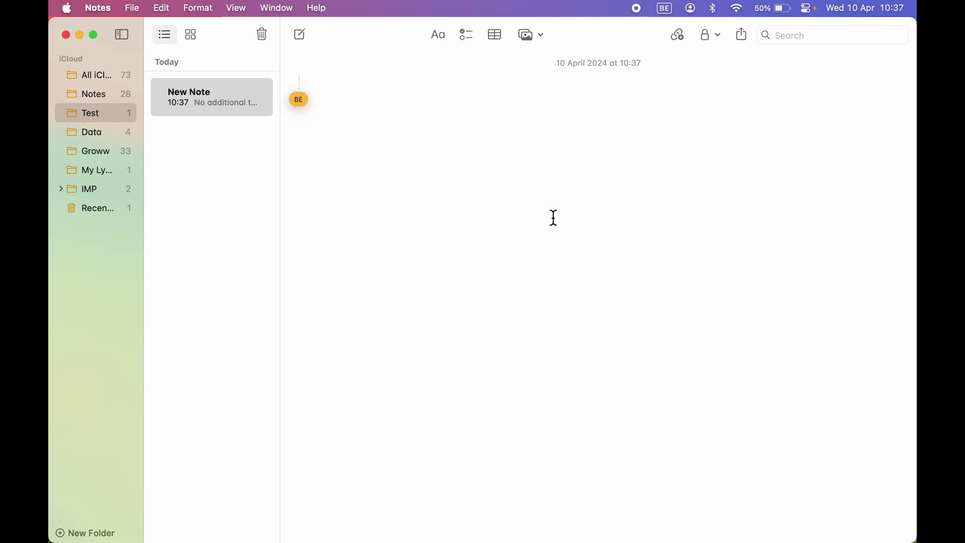
{"action": "key", "text": "ctrl+space"}
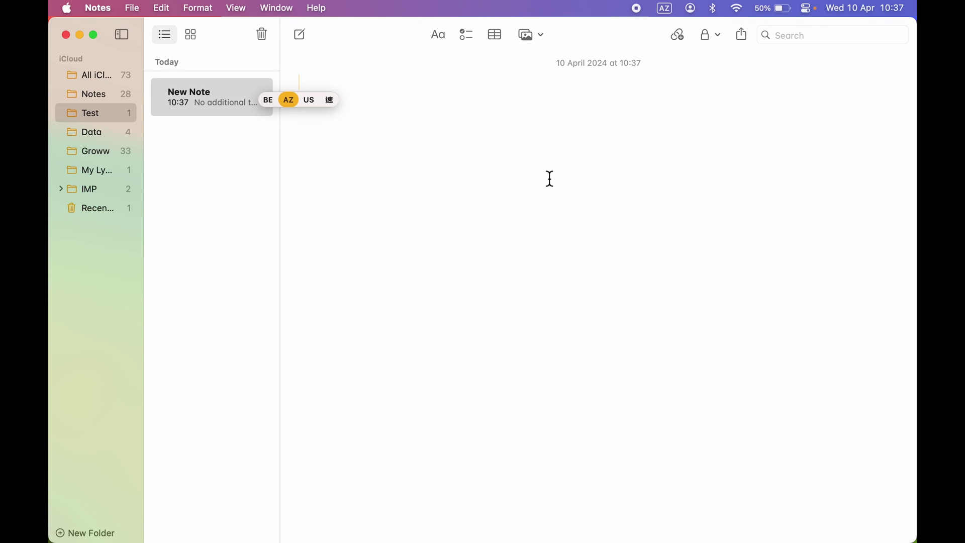
{"action": "key", "text": "ctrl+space"}
{"action": "key", "text": "ctrl+space"}
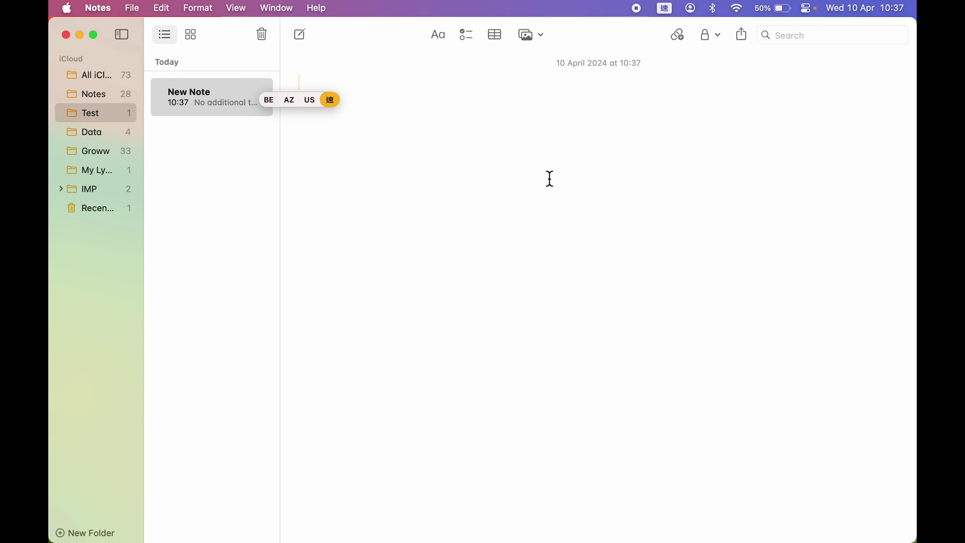
Step: Compose 權 with 'dg' and a second character with 'sd' on new lines, then delete them
{"action": "type", "text": "dg"}
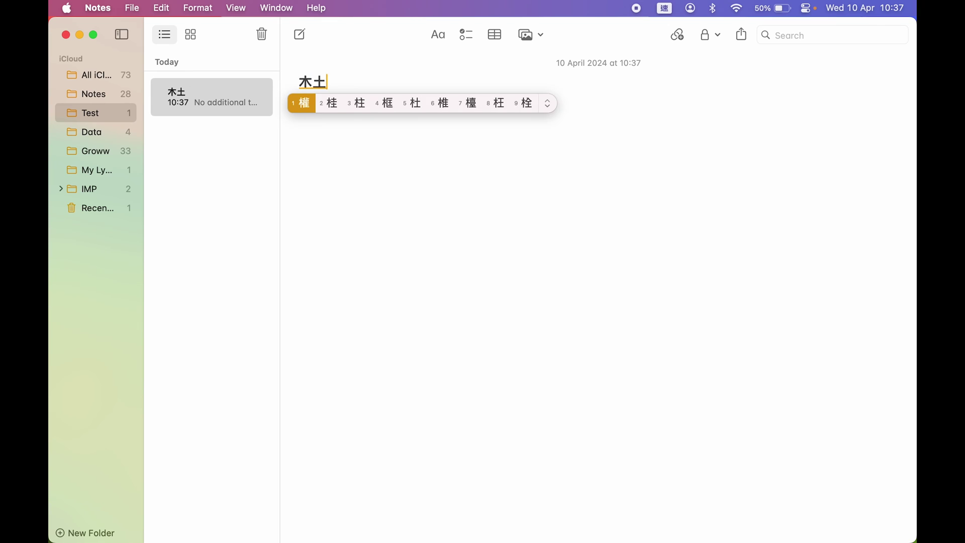
{"action": "key", "text": "shift"}
{"action": "key", "text": "shift"}
{"action": "key", "text": "space"}
{"action": "key", "text": "Return"}
{"action": "type", "text": "sd"}
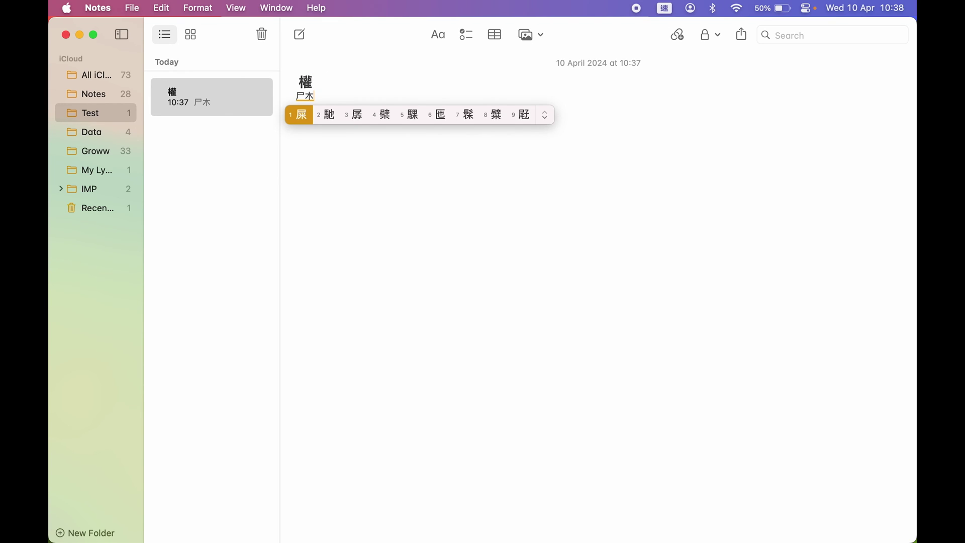
{"action": "key", "text": "space"}
{"action": "key", "text": "BackSpace"}
{"action": "key", "text": "BackSpace"}
{"action": "key", "text": "BackSpace"}
{"action": "key", "text": "BackSpace"}
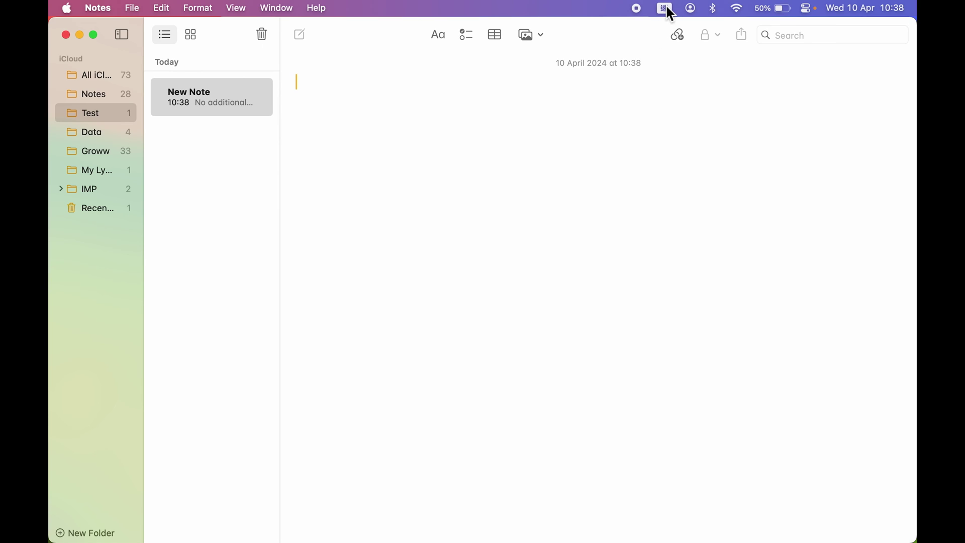
Step: Switch to Belgian from the menu-bar input menu, type and erase 's sd ds', then recheck the source
{"action": "left_click", "coordinate": [666, 8]}
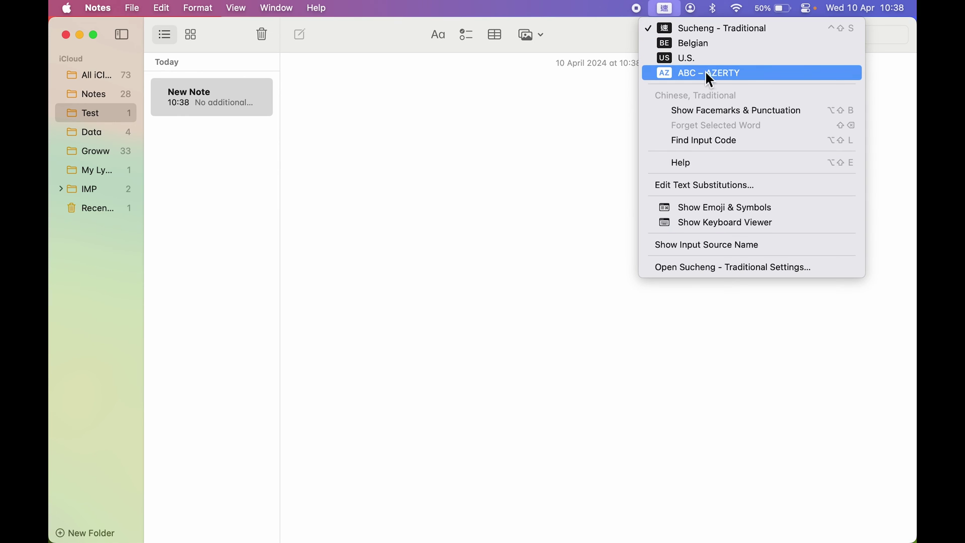
{"action": "left_click", "coordinate": [690, 44]}
{"action": "type", "text": "s"}
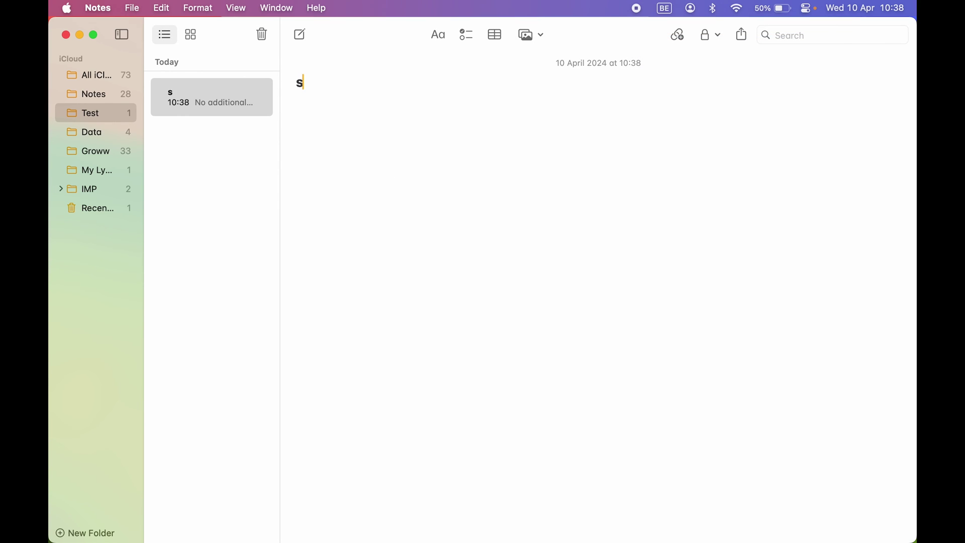
{"action": "type", "text": " sd ds"}
{"action": "key", "text": "BackSpace"}
{"action": "key", "text": "BackSpace"}
{"action": "key", "text": "BackSpace"}
{"action": "key", "text": "BackSpace"}
{"action": "key", "text": "BackSpace"}
{"action": "key", "text": "BackSpace"}
{"action": "key", "text": "BackSpace"}
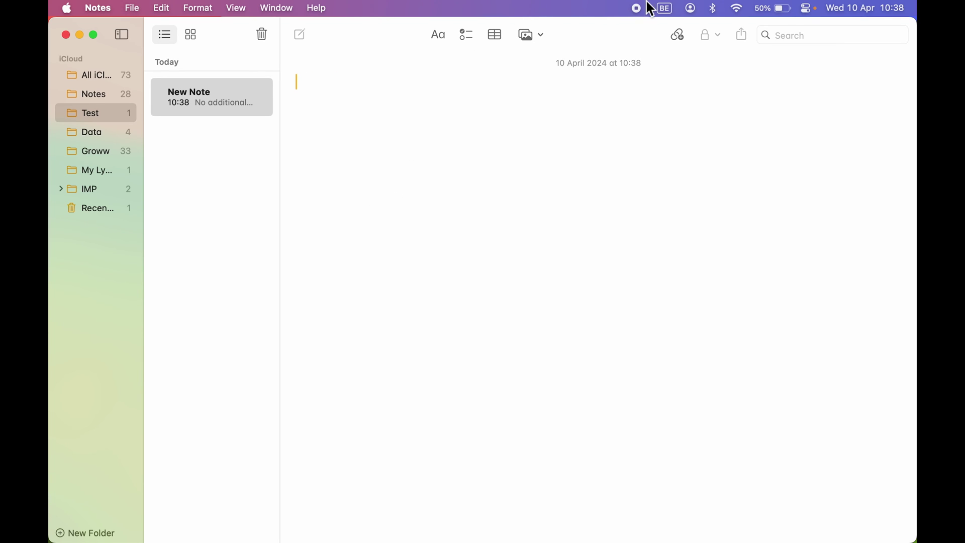
{"action": "left_click", "coordinate": [665, 9]}
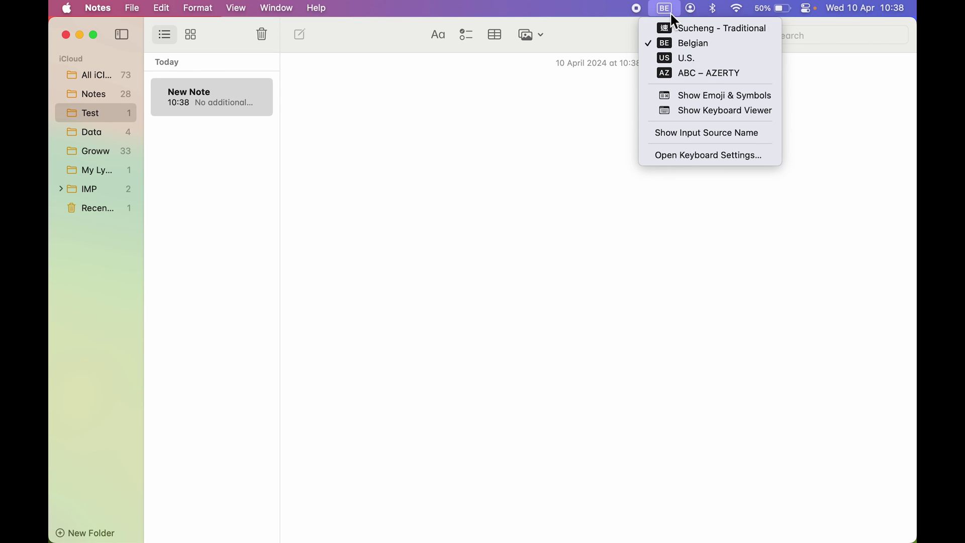
{"action": "left_click", "coordinate": [479, 340]}
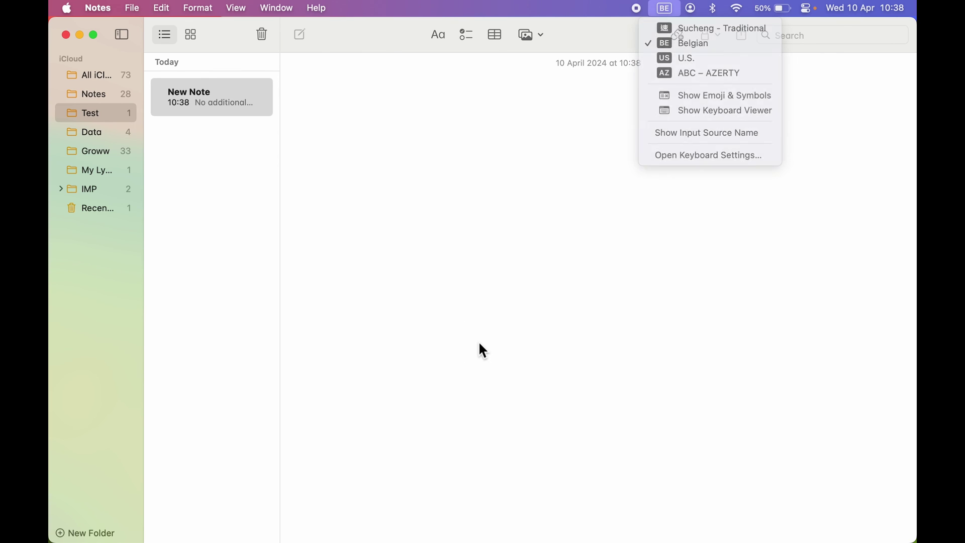
{"action": "left_click", "coordinate": [80, 35]}
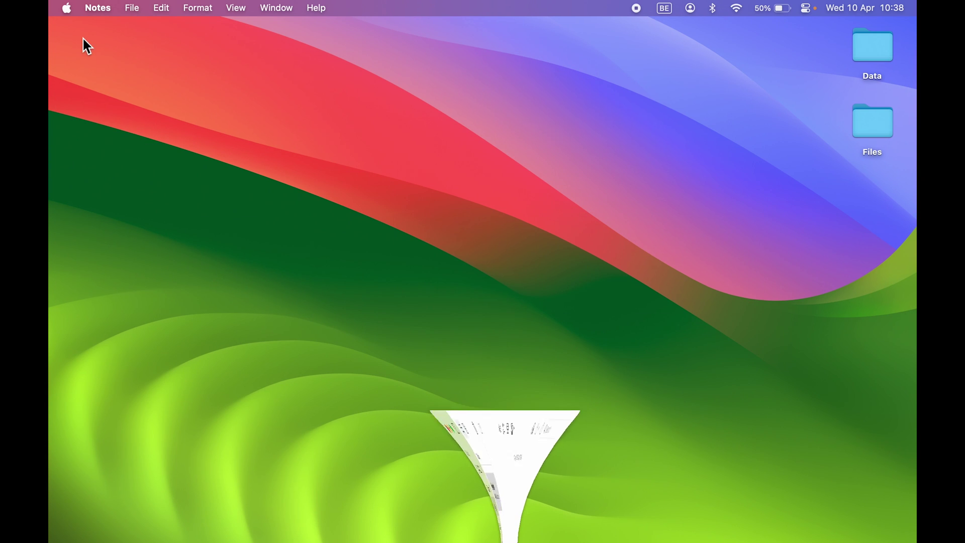
{"action": "mouse_move", "coordinate": [483, 542]}
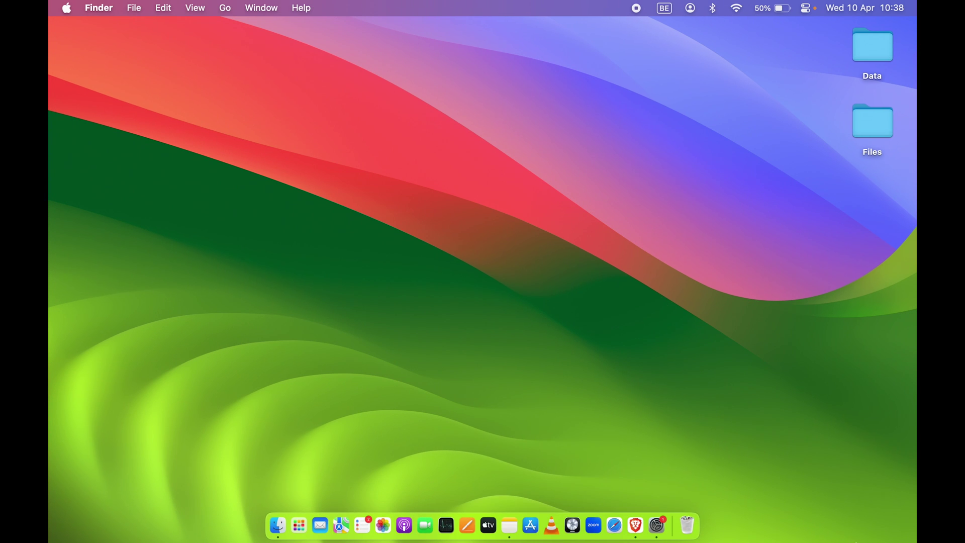